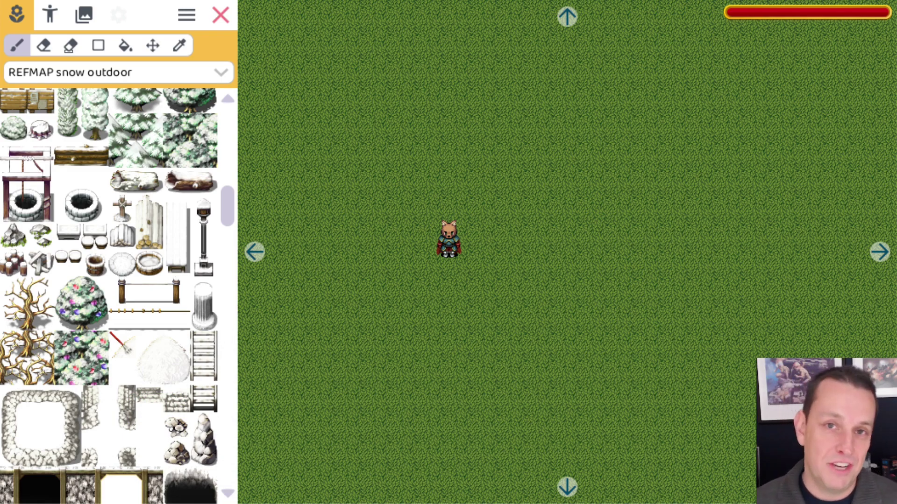
# Fill the whole map ground with the plain snow tile from the REFMAP snow ground tileset.
pyautogui.click(218, 75)
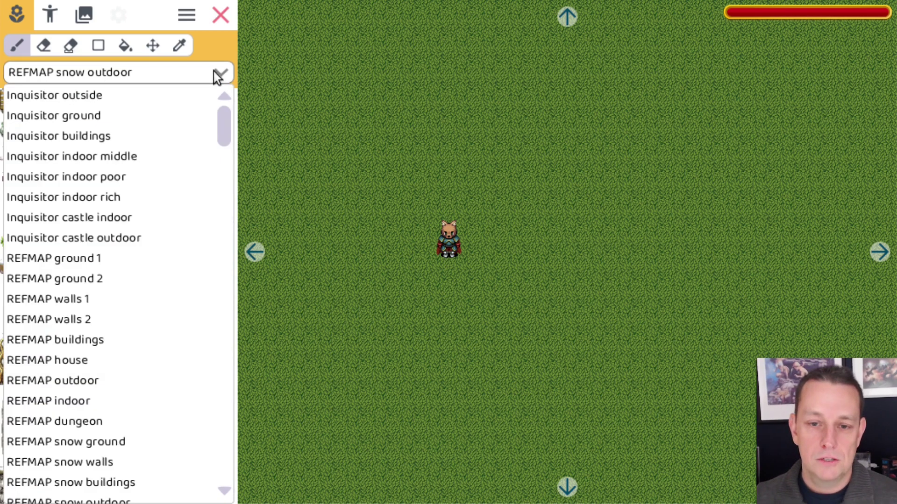
pyautogui.scroll(-1, 112, 469)
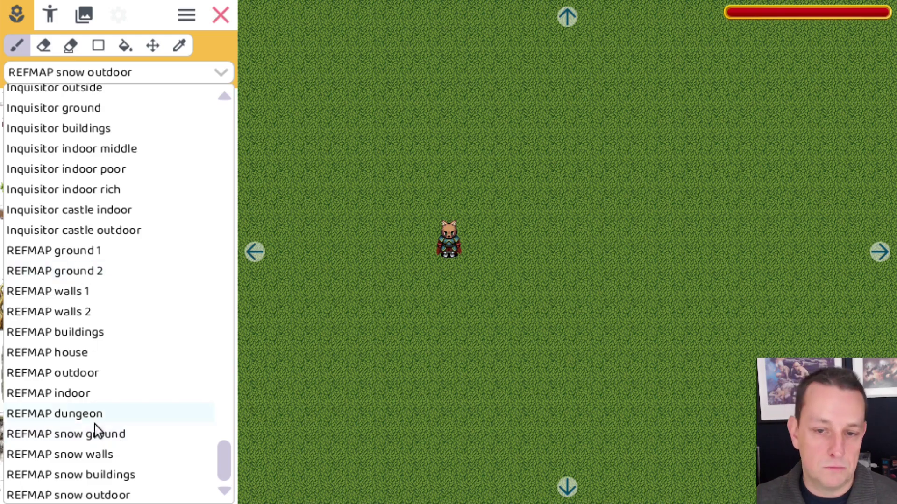
pyautogui.click(119, 439)
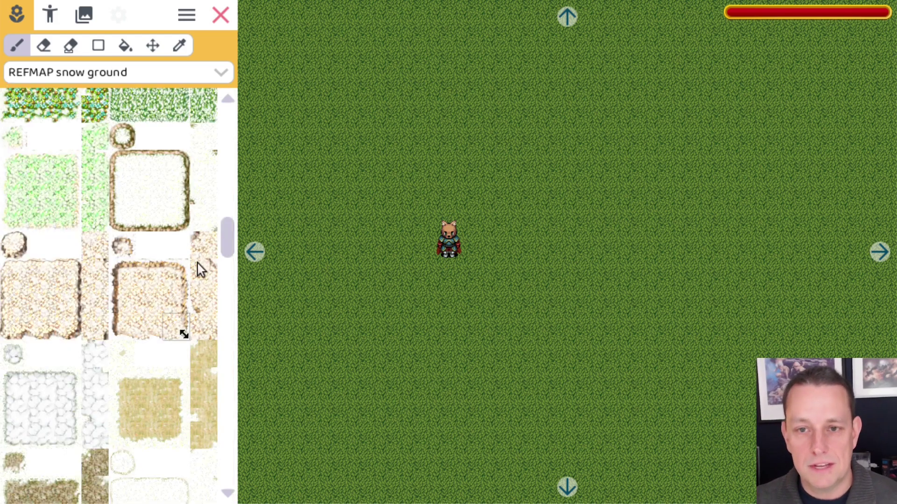
pyautogui.moveTo(228, 245); pyautogui.dragTo(219, 124)
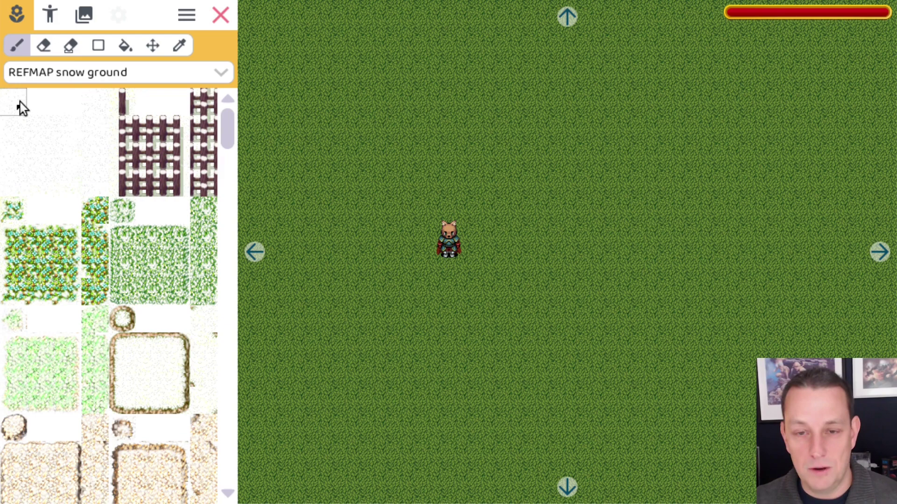
pyautogui.click(19, 106)
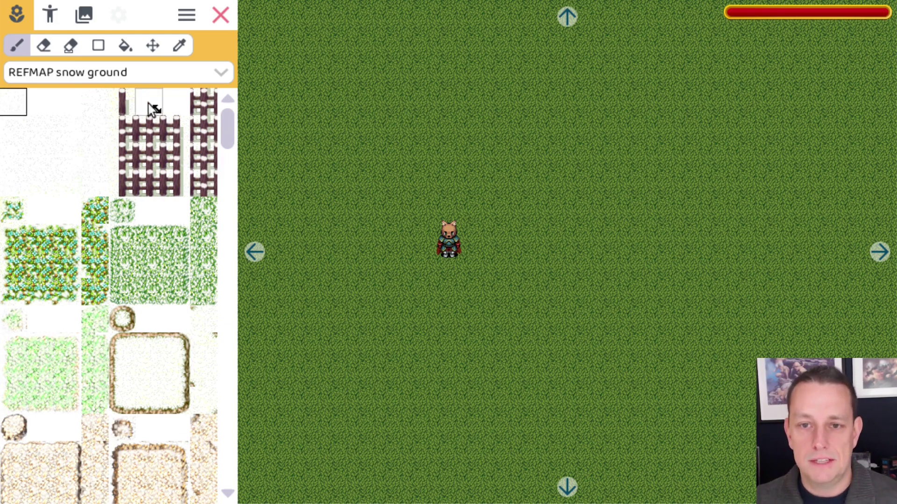
pyautogui.click(123, 47)
pyautogui.click(628, 159)
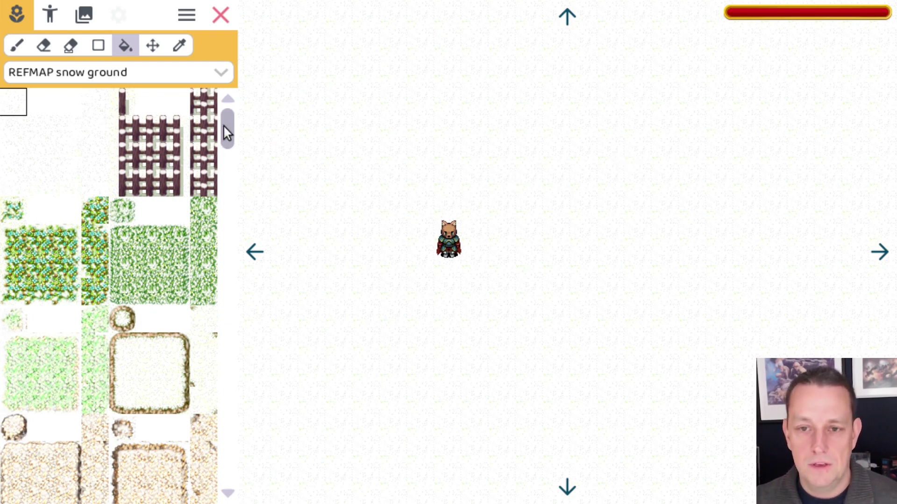
# Draw a rectangle of snow-speckled green grass, about 12 by 6 tiles, just above the character.
pyautogui.moveTo(223, 125); pyautogui.dragTo(228, 147)
pyautogui.moveTo(122, 199); pyautogui.dragTo(181, 269)
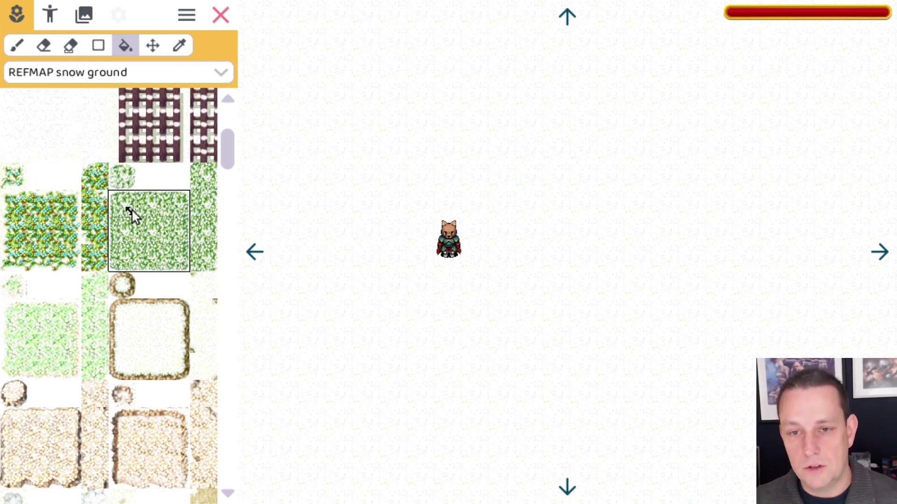
pyautogui.click(427, 124)
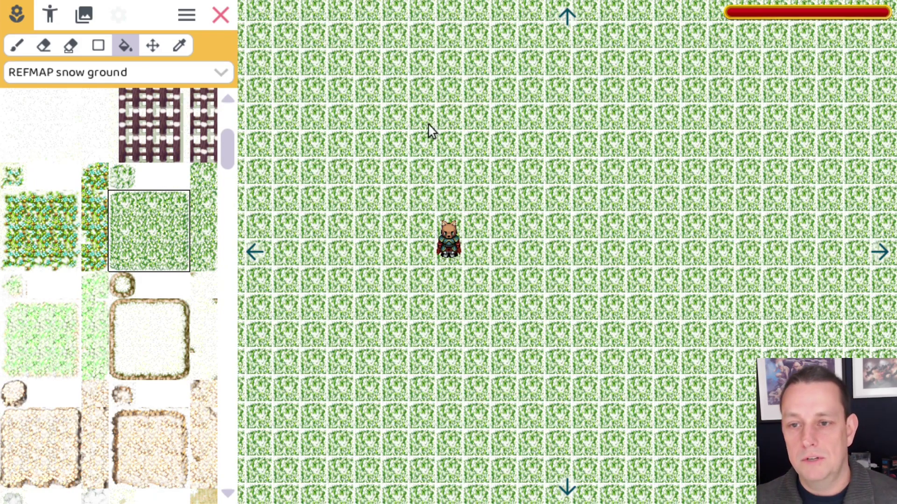
pyautogui.hotkey('ctrl', 'z')
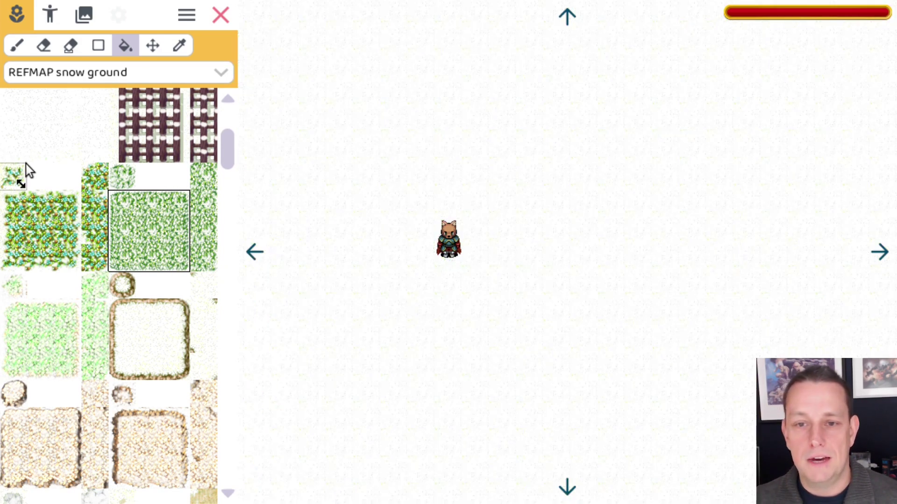
pyautogui.click(97, 46)
pyautogui.moveTo(418, 86)
pyautogui.mouseDown()
pyautogui.moveTo(778, 204)
pyautogui.moveTo(685, 218)
pyautogui.moveTo(731, 236)
pyautogui.mouseUp()
pyautogui.click(531, 253)
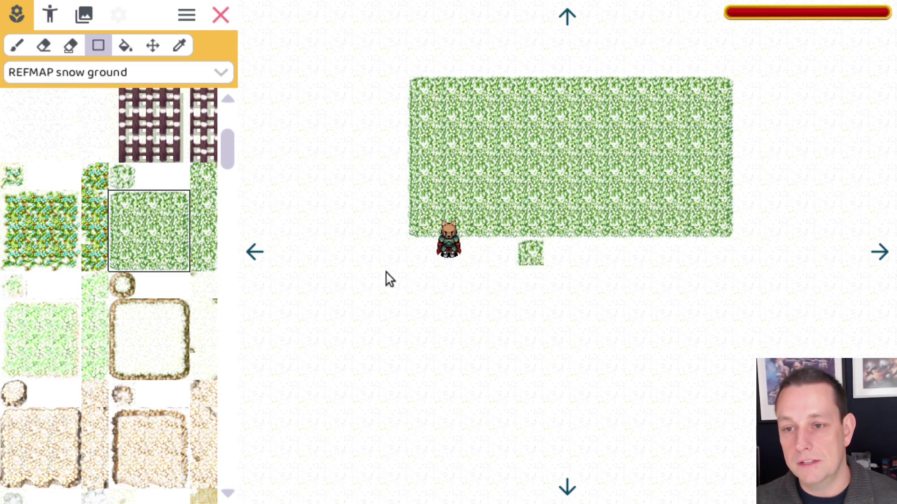
pyautogui.hotkey('ctrl', 'z')
# Draw a rectangle of brown-edged snow ground, about 11 by 5 tiles, below the character.
pyautogui.moveTo(227, 159); pyautogui.dragTo(237, 233)
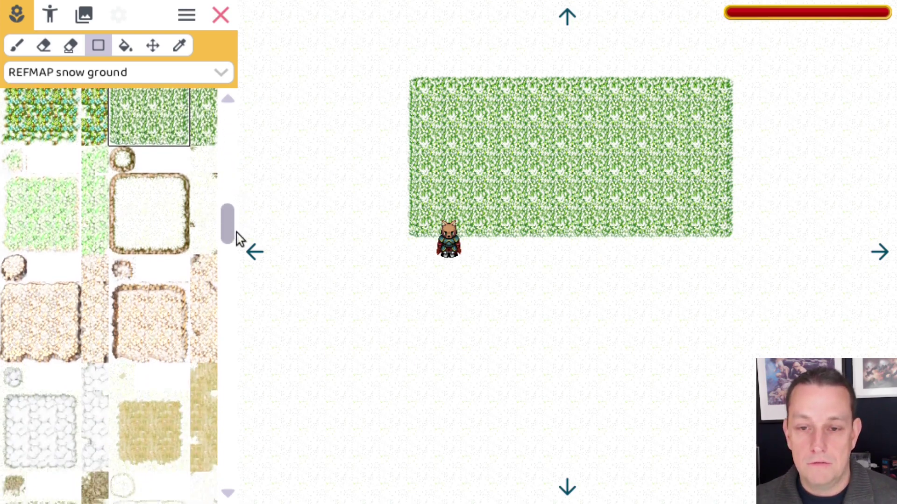
pyautogui.click(152, 187)
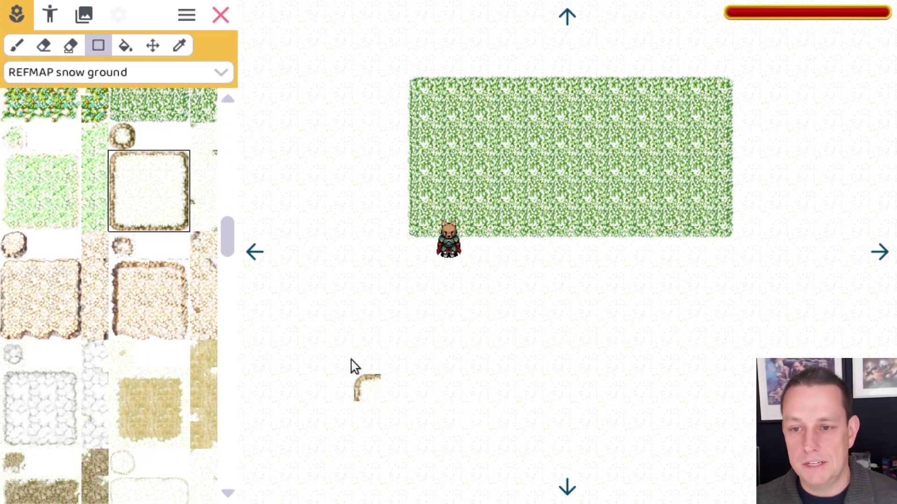
pyautogui.moveTo(331, 348); pyautogui.dragTo(575, 446)
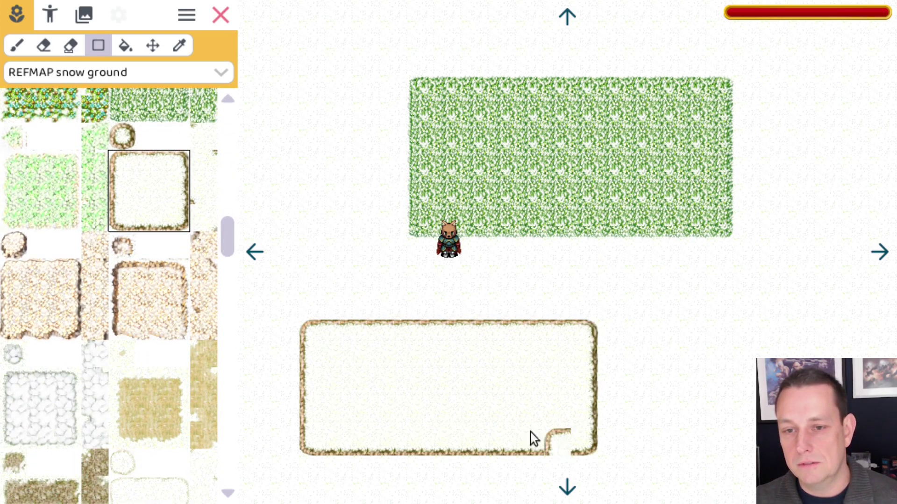
# Draw a rectangle of white cobblestone, about 12 by 8 tiles, to the right of the grass patch.
pyautogui.moveTo(223, 236); pyautogui.dragTo(236, 479)
pyautogui.moveTo(117, 336); pyautogui.dragTo(188, 395)
pyautogui.click(881, 255)
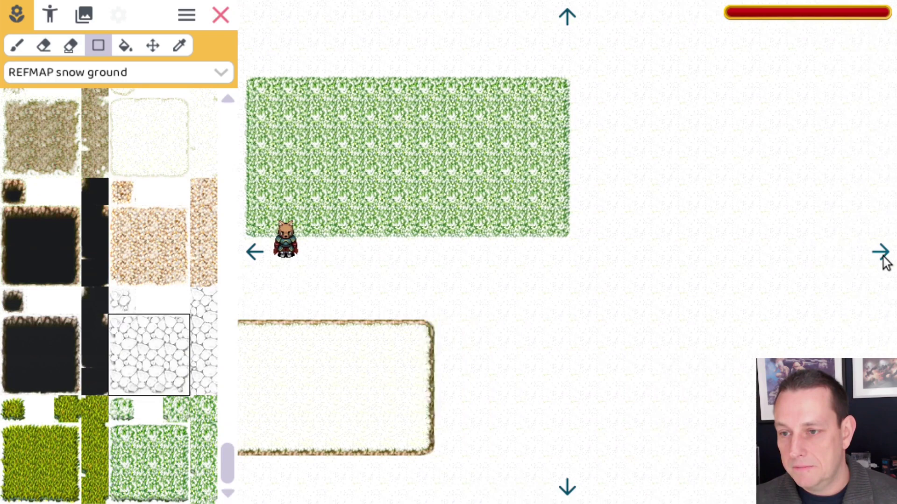
pyautogui.moveTo(488, 108); pyautogui.dragTo(801, 306)
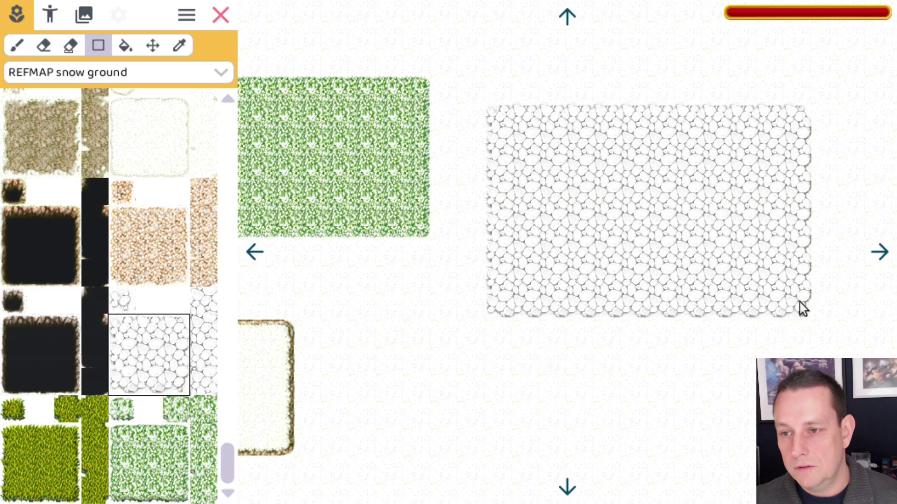
# Erase the three lowest tiles along the right edge of the brown-edged snow patch.
pyautogui.click(255, 257)
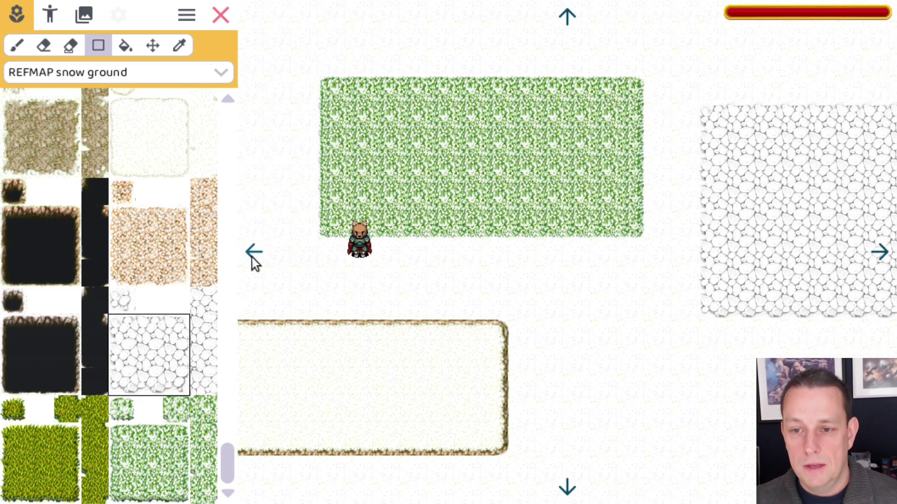
pyautogui.click(253, 255)
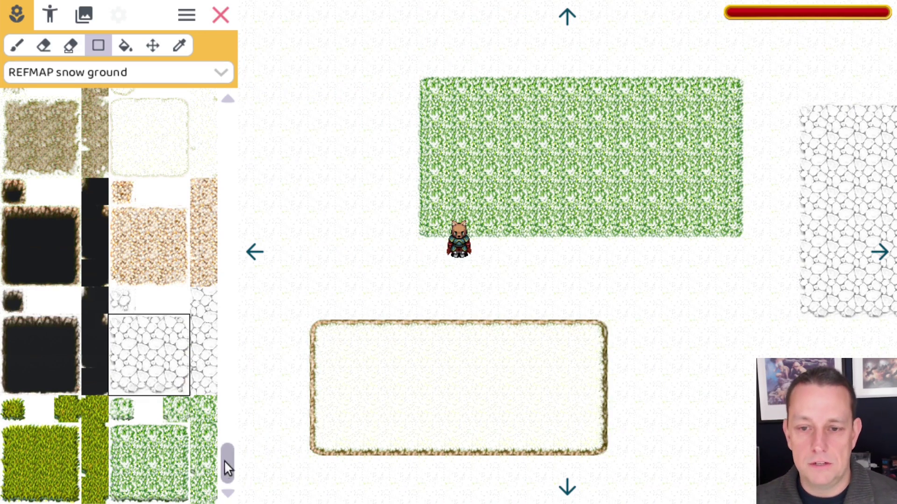
pyautogui.moveTo(224, 462); pyautogui.dragTo(219, 346)
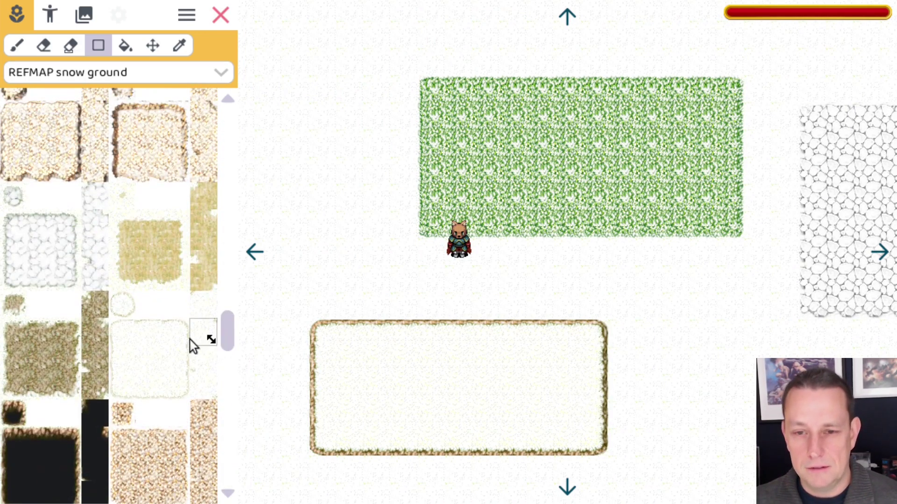
pyautogui.click(70, 50)
pyautogui.moveTo(602, 448); pyautogui.dragTo(597, 373)
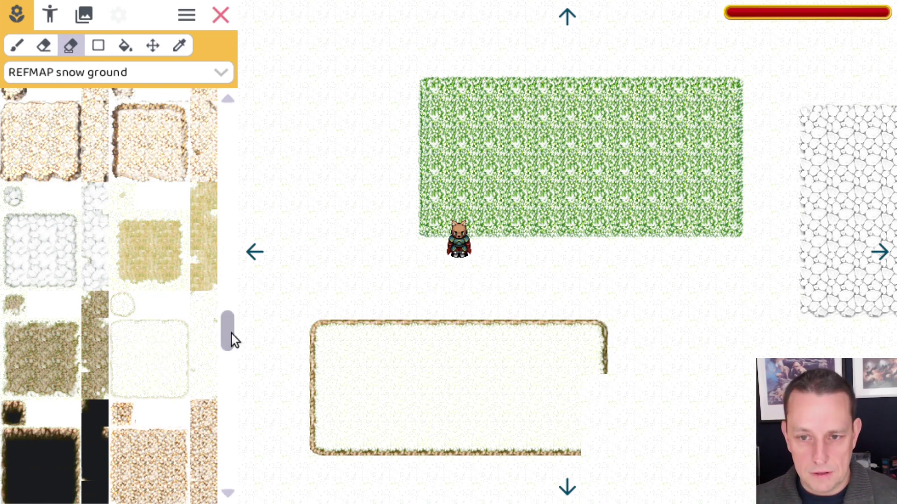
# Draw a three-tile-high path rightwards from the erased edge, using the middle column of the brown-edged snow block.
pyautogui.moveTo(232, 334); pyautogui.dragTo(213, 191)
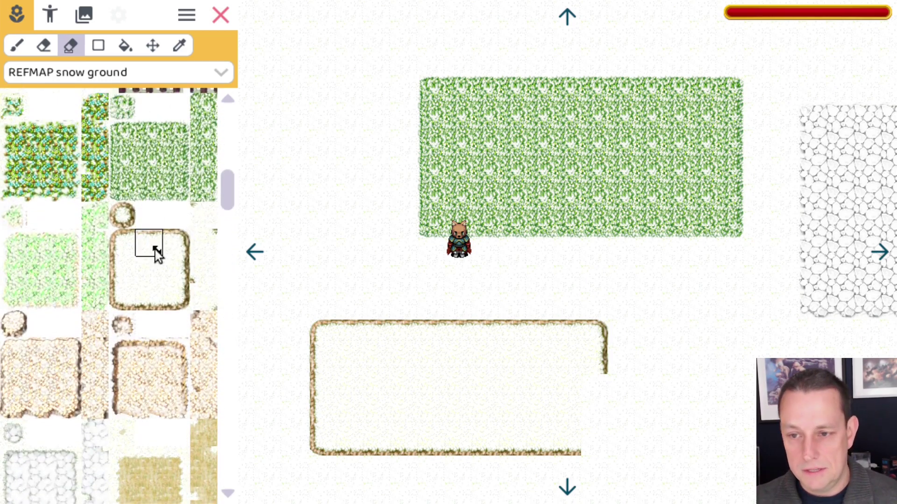
pyautogui.moveTo(155, 250); pyautogui.dragTo(159, 304)
pyautogui.click(98, 45)
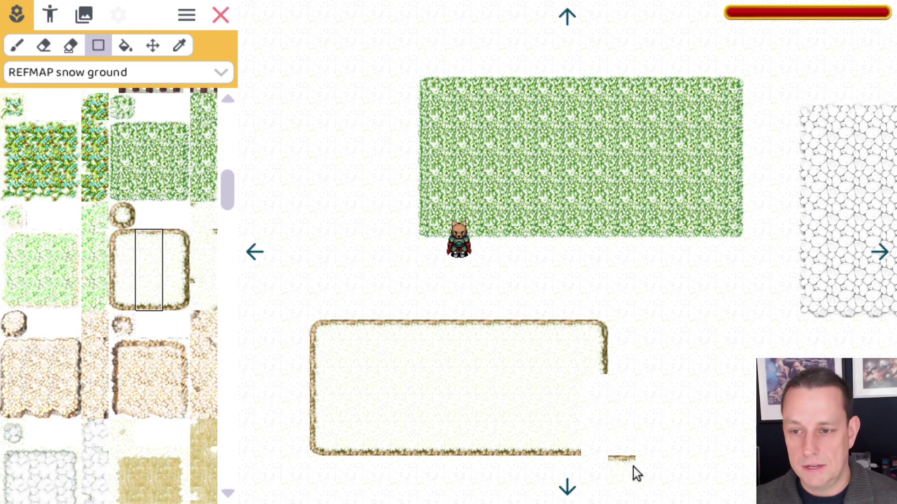
pyautogui.moveTo(612, 392); pyautogui.dragTo(775, 446)
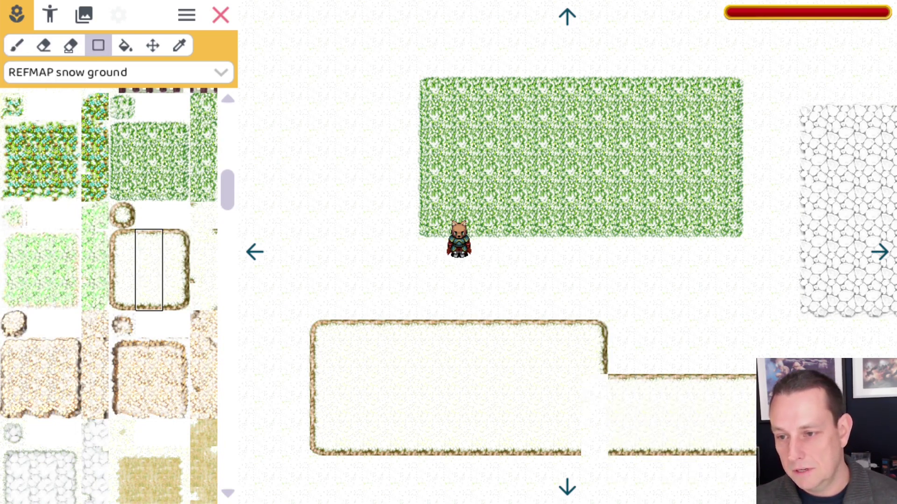
# Close the gap between the brown-edged patch and its path with a bottom-edge tile and an inner-corner tile.
pyautogui.moveTo(175, 239); pyautogui.dragTo(179, 303)
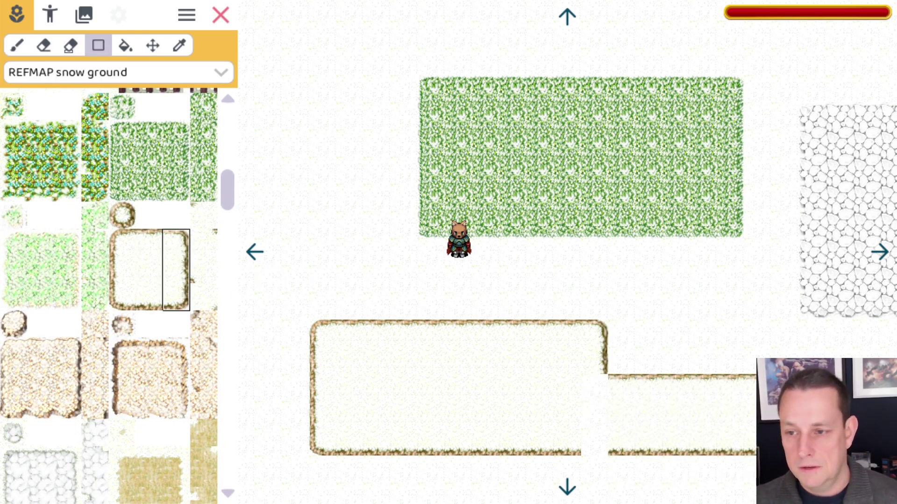
pyautogui.click(148, 295)
pyautogui.click(588, 447)
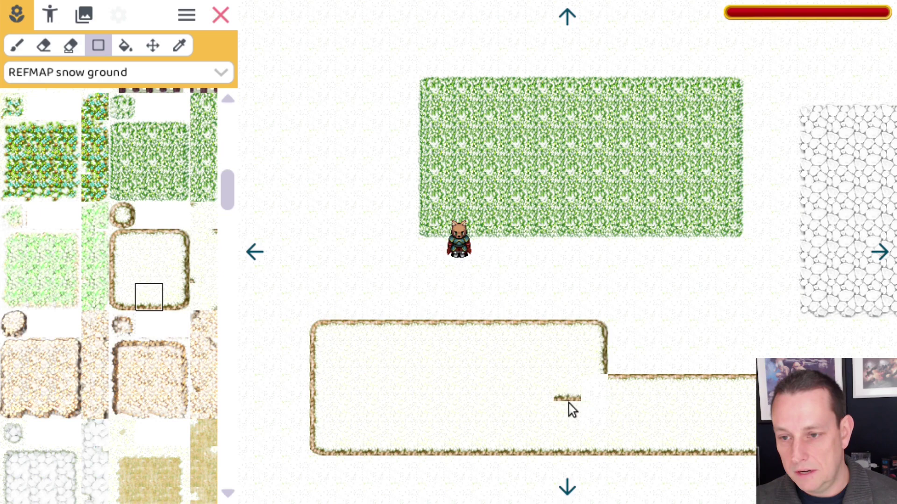
pyautogui.click(204, 247)
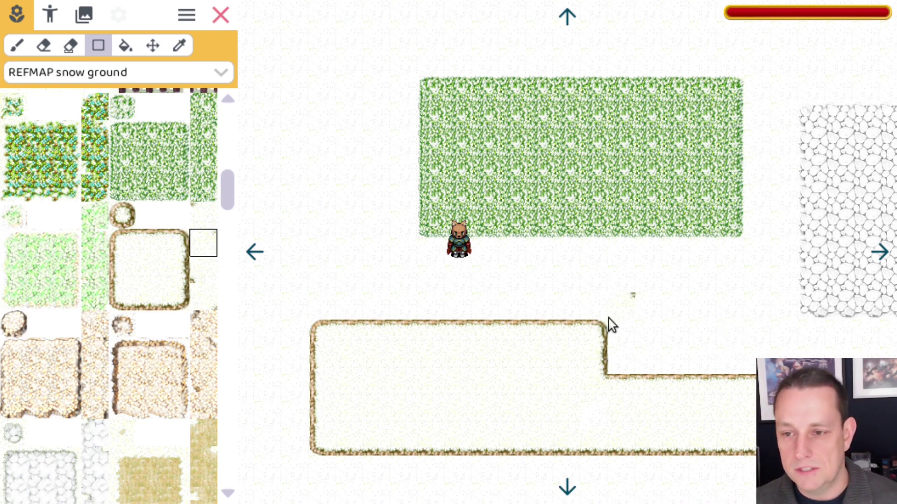
# Draw a wood-framed stone wall from the REFMAP snow walls tileset, about 10 by 6 tiles, left of the grass patch.
pyautogui.click(255, 253)
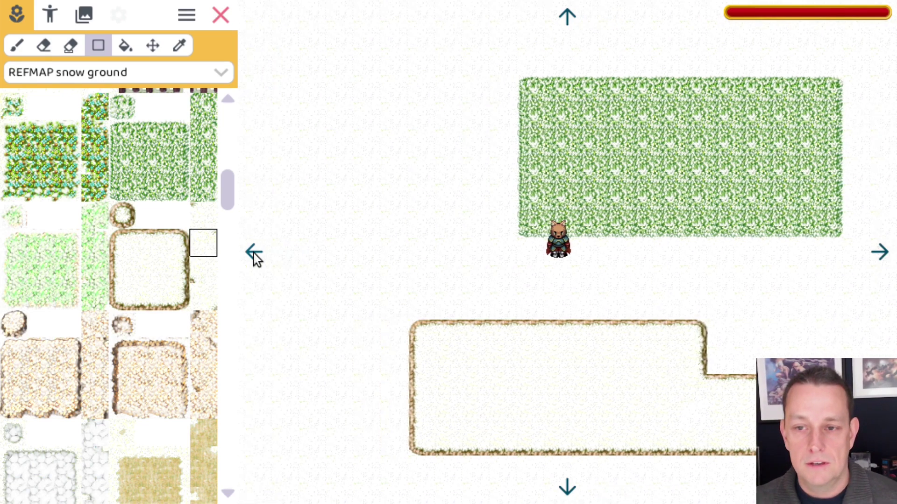
pyautogui.click(129, 73)
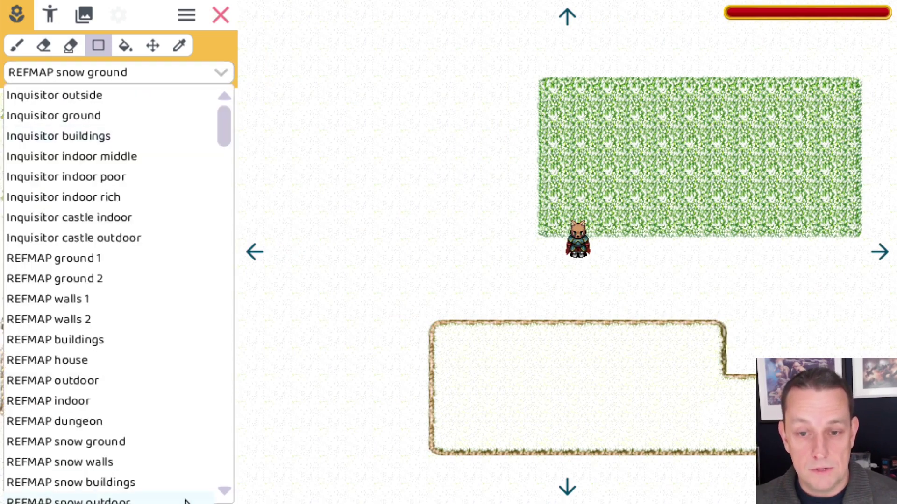
pyautogui.click(96, 461)
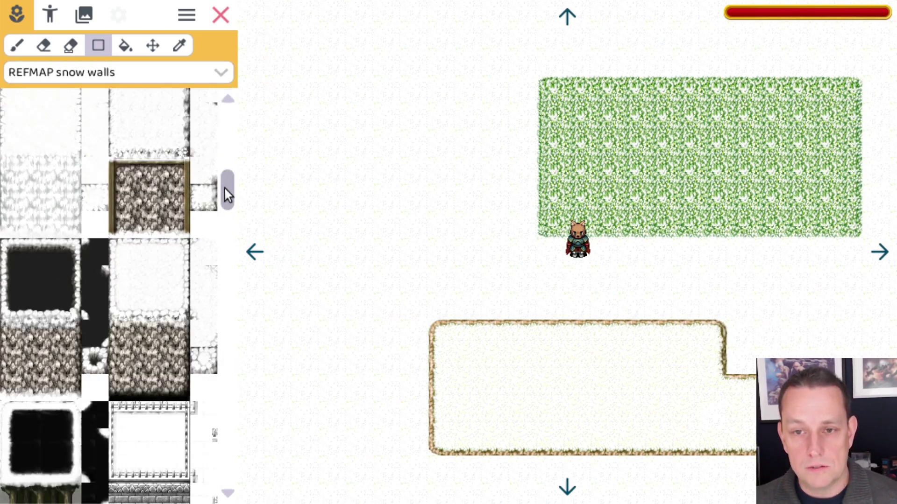
pyautogui.moveTo(224, 187); pyautogui.dragTo(228, 125)
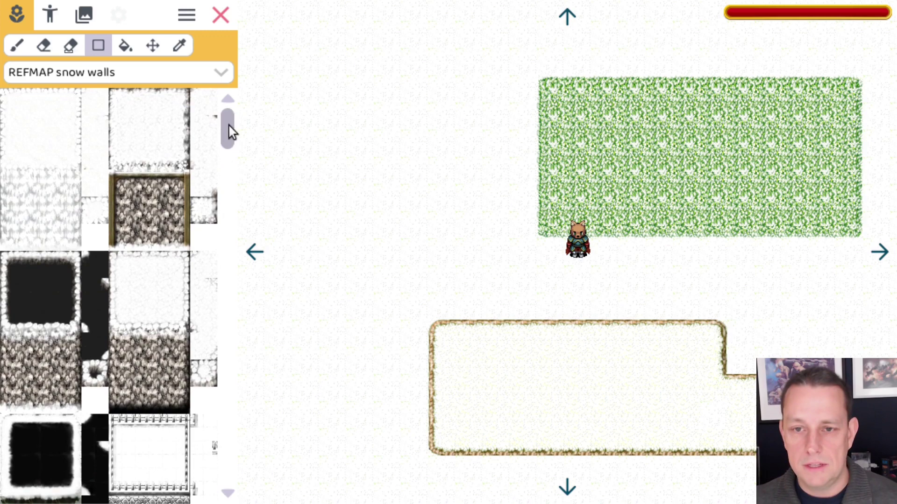
pyautogui.moveTo(123, 180); pyautogui.dragTo(170, 245)
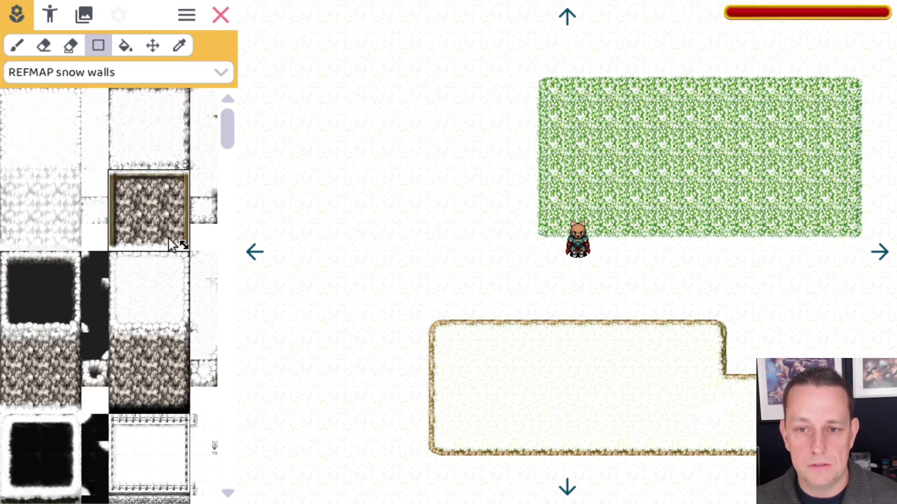
pyautogui.click(254, 254)
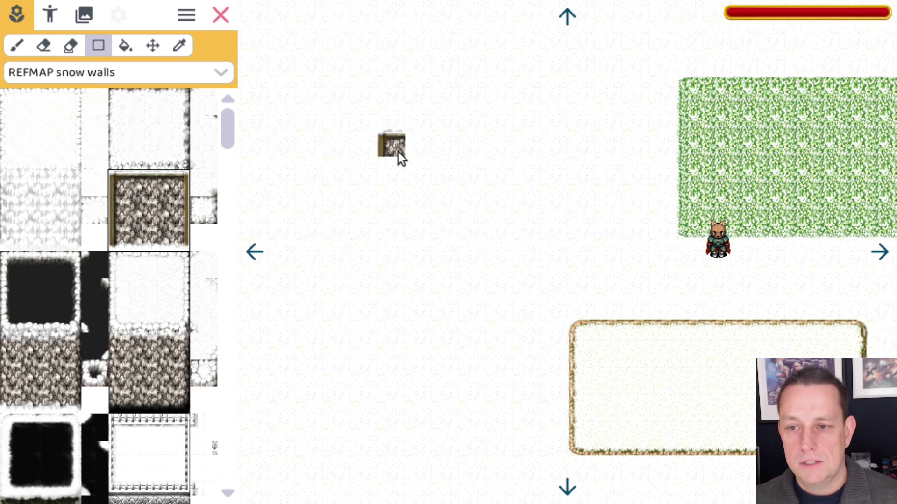
pyautogui.moveTo(324, 128); pyautogui.dragTo(586, 275)
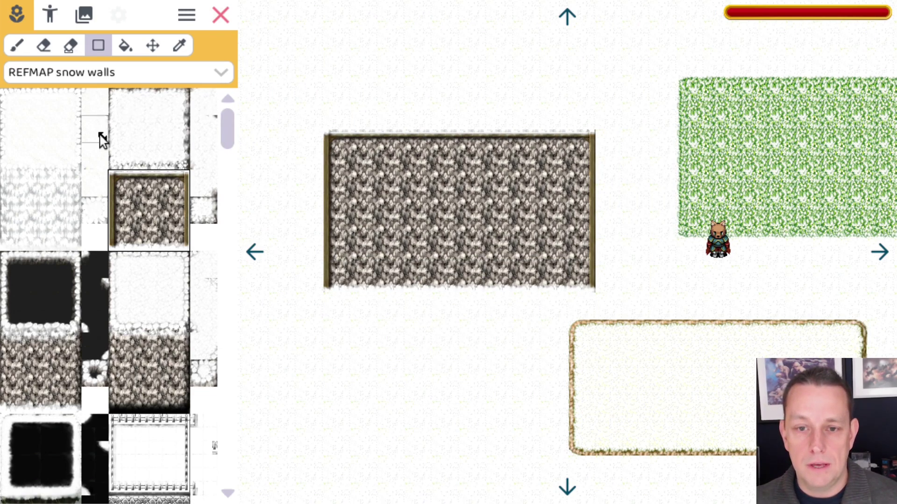
# Draw a stone-rimmed snowy wall top, about 10 by 4 tiles, directly above the wood-framed stone wall.
pyautogui.click(113, 271)
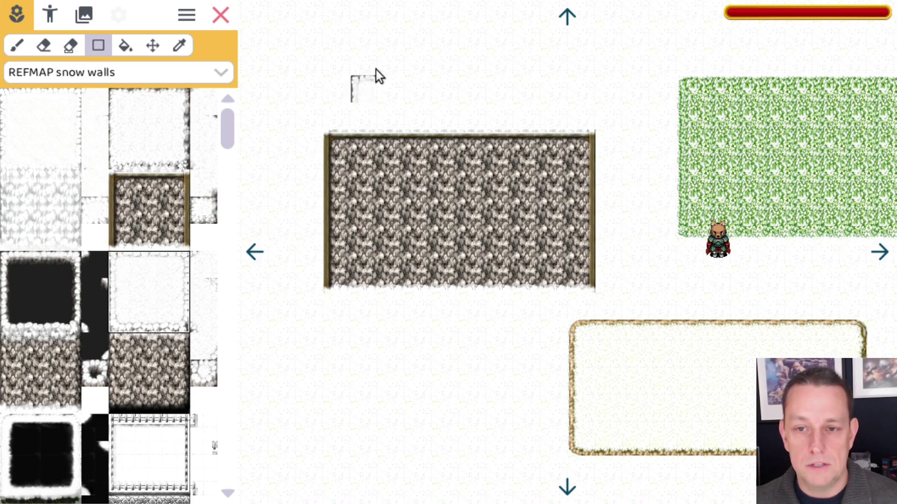
pyautogui.moveTo(335, 32)
pyautogui.mouseDown()
pyautogui.moveTo(463, 115)
pyautogui.moveTo(574, 120)
pyautogui.mouseUp()
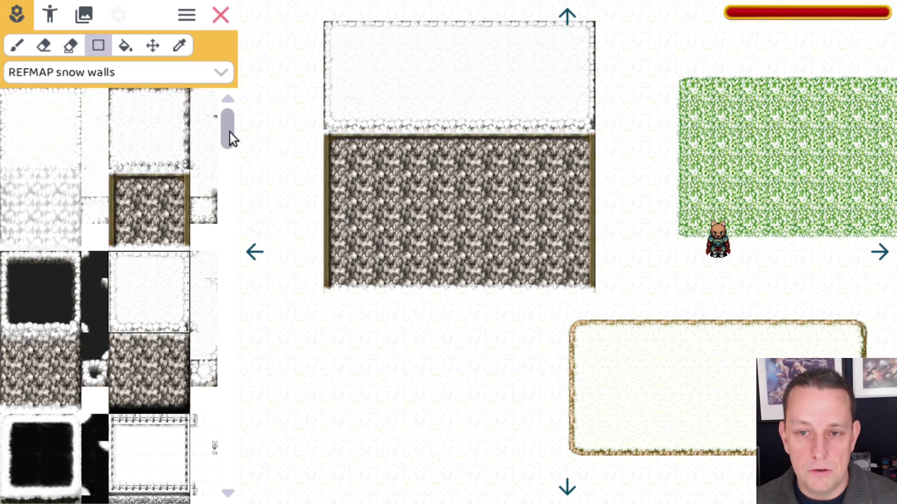
pyautogui.moveTo(230, 132); pyautogui.dragTo(226, 462)
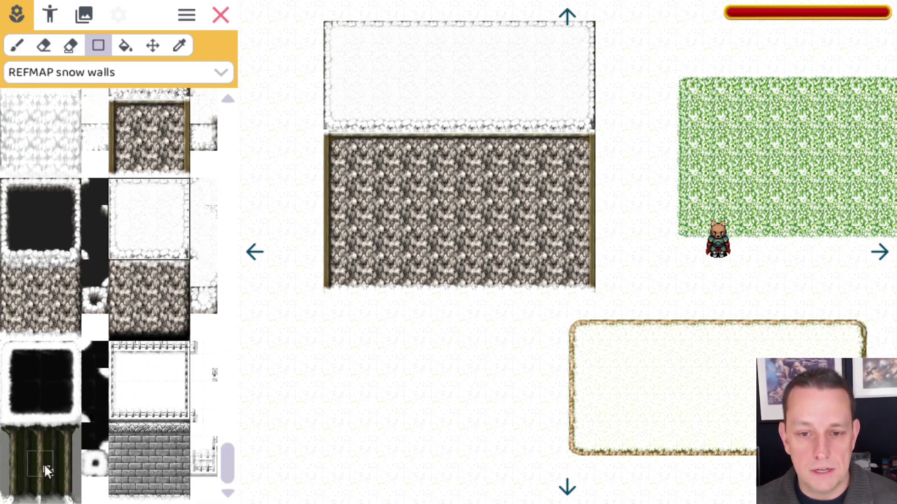
# Compare the REFMAP snow buildings tileset with the regular REFMAP buildings tileset.
pyautogui.click(144, 75)
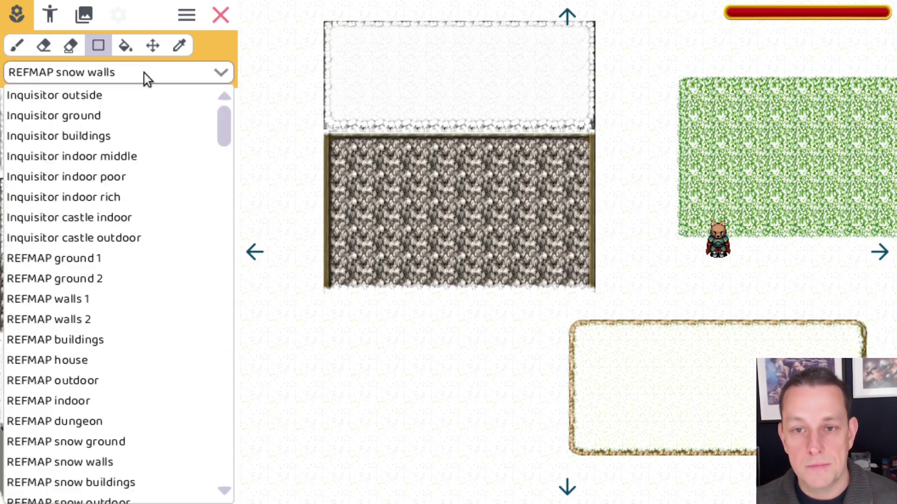
pyautogui.click(70, 482)
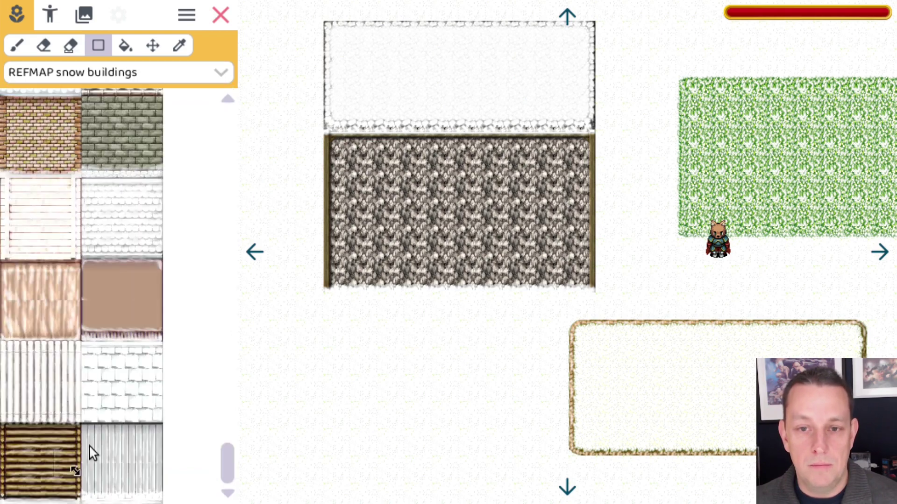
pyautogui.moveTo(226, 466); pyautogui.dragTo(237, 100)
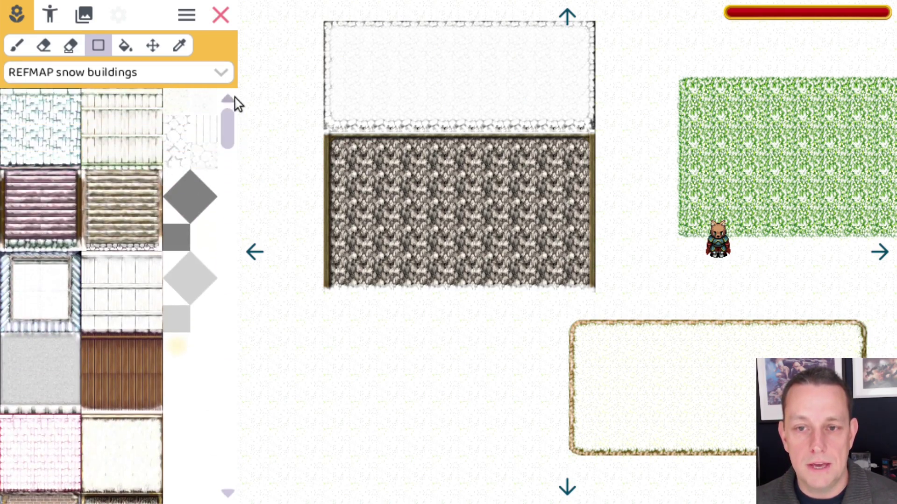
pyautogui.click(156, 73)
pyautogui.click(93, 341)
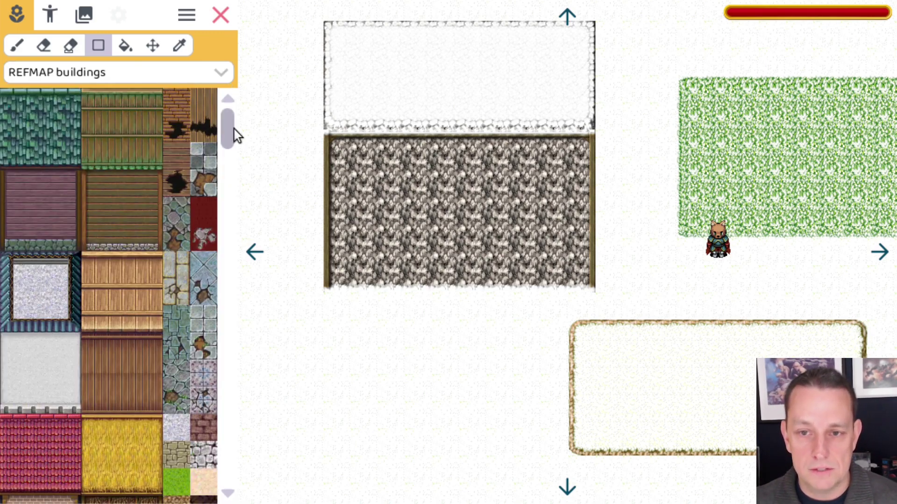
pyautogui.moveTo(234, 130); pyautogui.dragTo(220, 90)
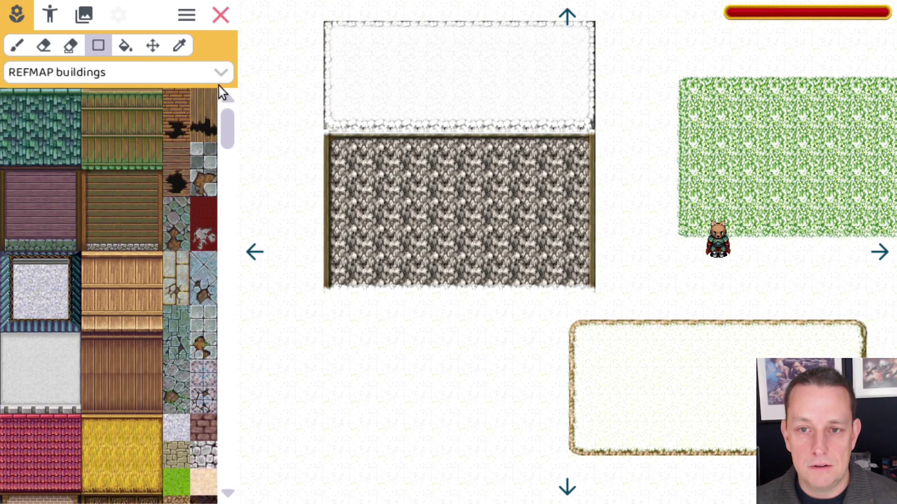
pyautogui.click(172, 79)
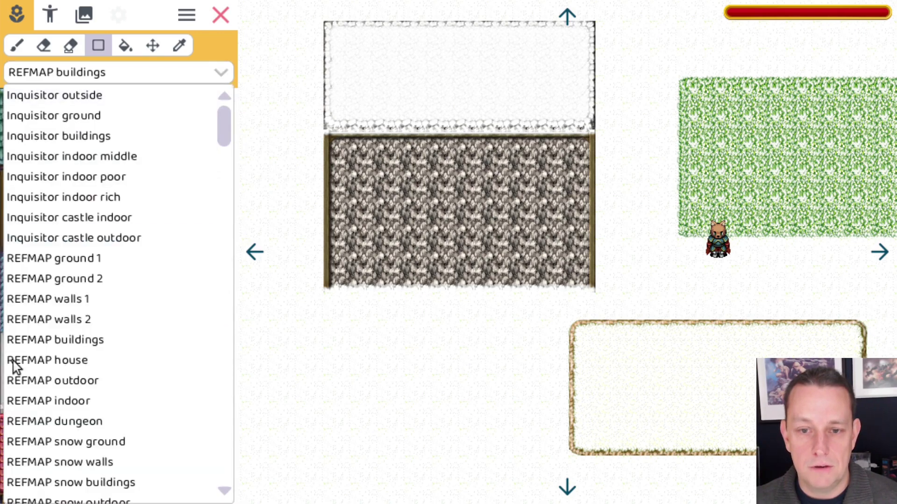
# Draw a house about 5 by 6 tiles from REFMAP snow buildings, with snowy roof and purple plank wall, below and left of the stone wall.
pyautogui.click(111, 485)
pyautogui.moveTo(228, 130); pyautogui.dragTo(249, 88)
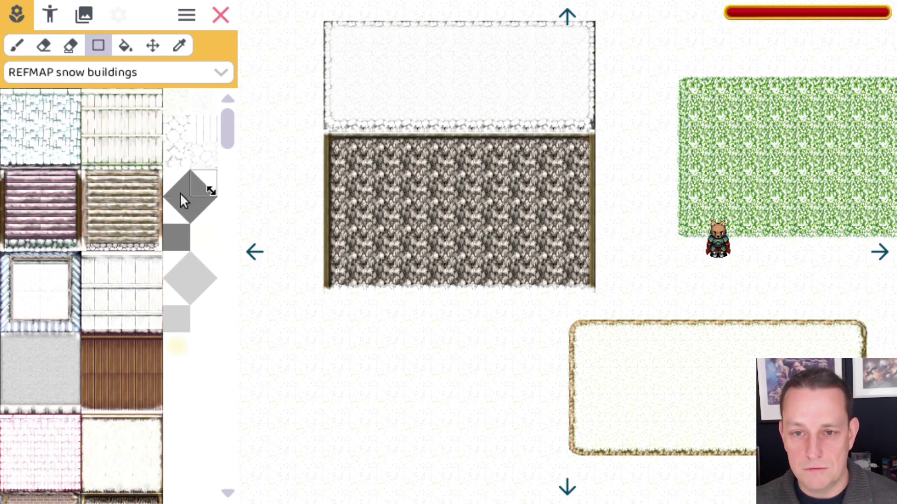
pyautogui.click(251, 256)
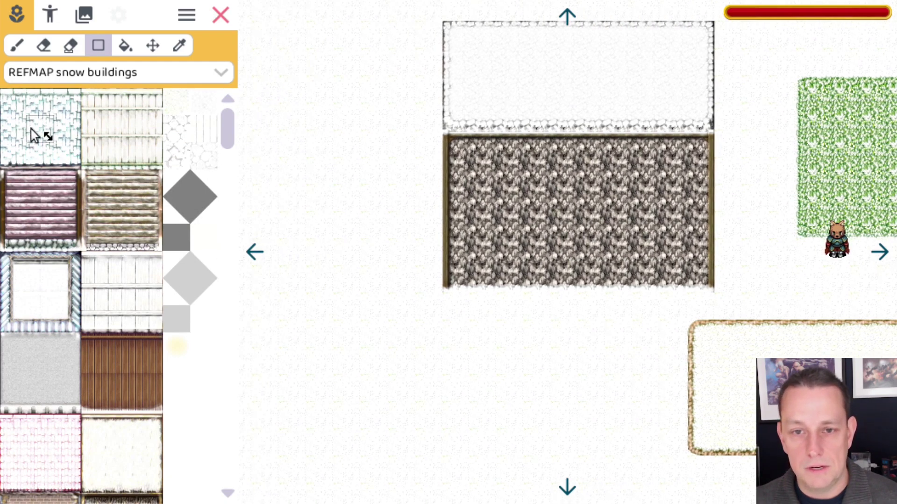
pyautogui.click(31, 129)
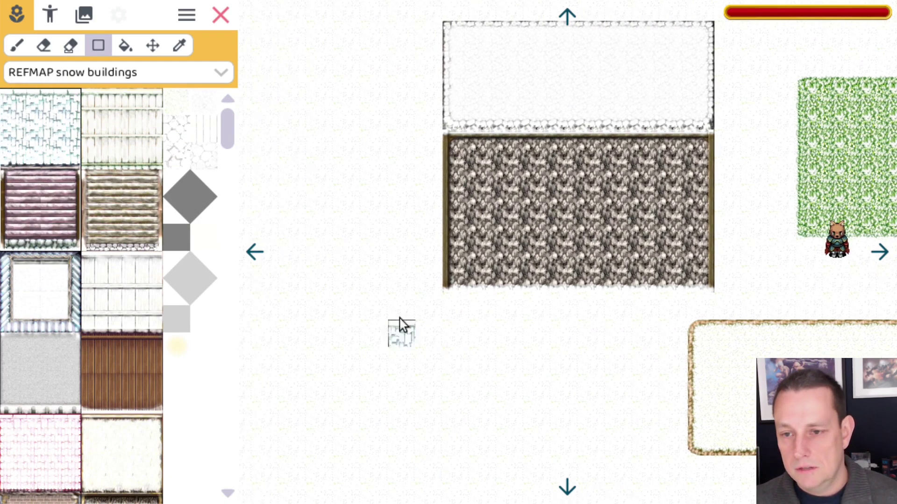
pyautogui.moveTo(378, 306)
pyautogui.mouseDown()
pyautogui.moveTo(484, 458)
pyautogui.moveTo(648, 446)
pyautogui.moveTo(493, 434)
pyautogui.moveTo(495, 441)
pyautogui.mouseUp()
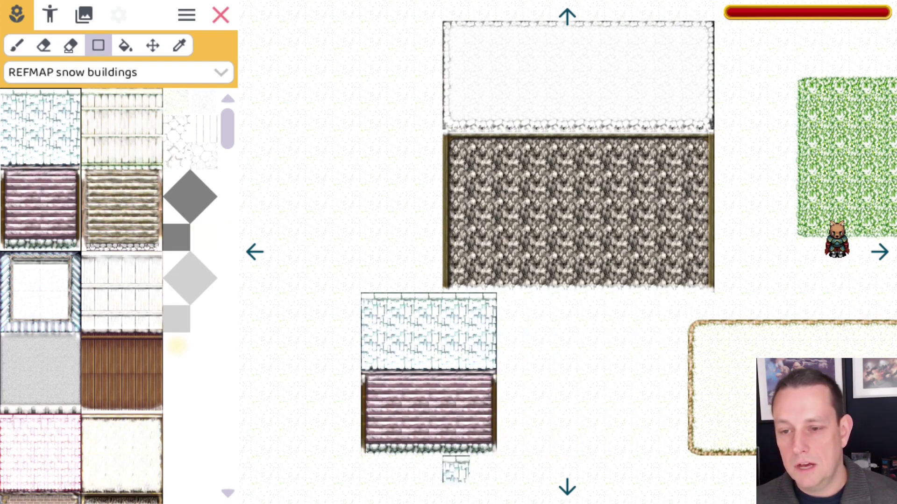
# Place the small snowy gable with purple boards from REFMAP snow outdoor on the middle of the house's roof edge.
pyautogui.click(879, 254)
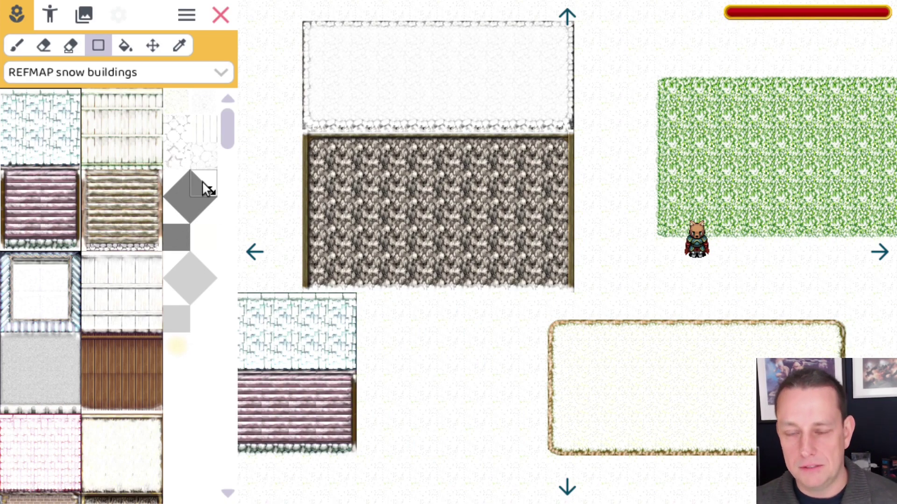
pyautogui.click(161, 72)
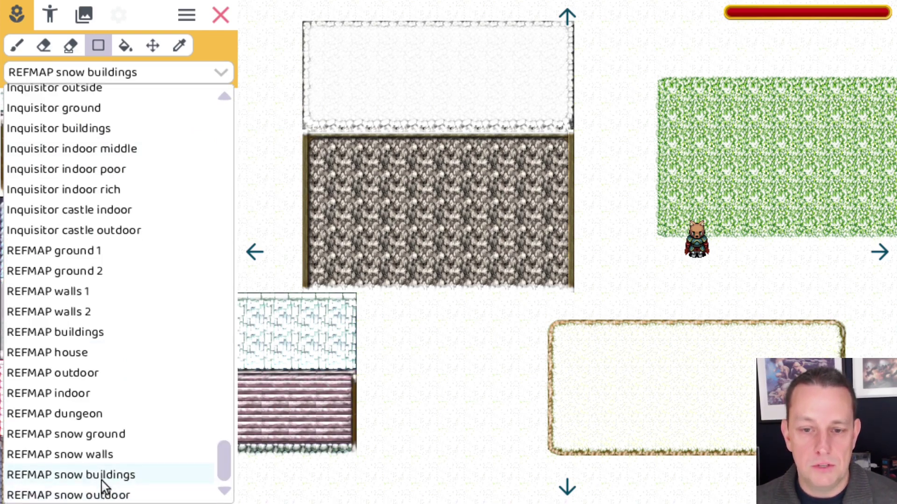
pyautogui.click(104, 497)
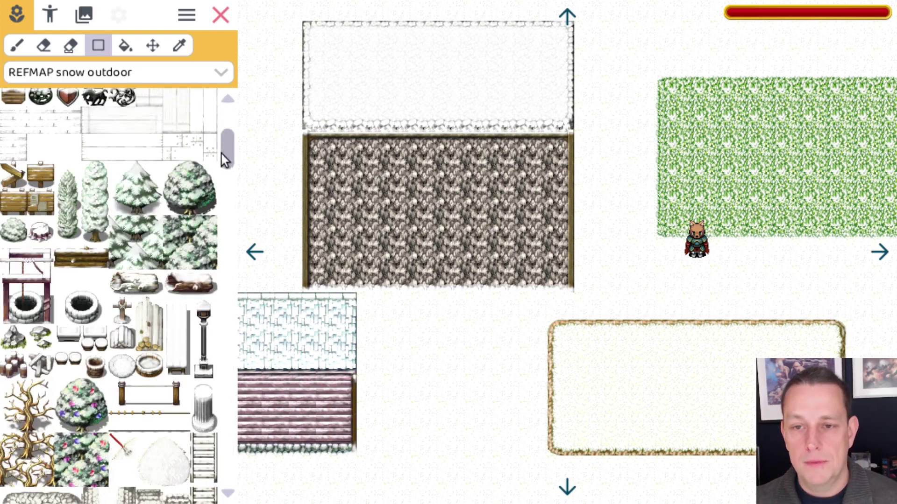
pyautogui.moveTo(222, 154); pyautogui.dragTo(208, 472)
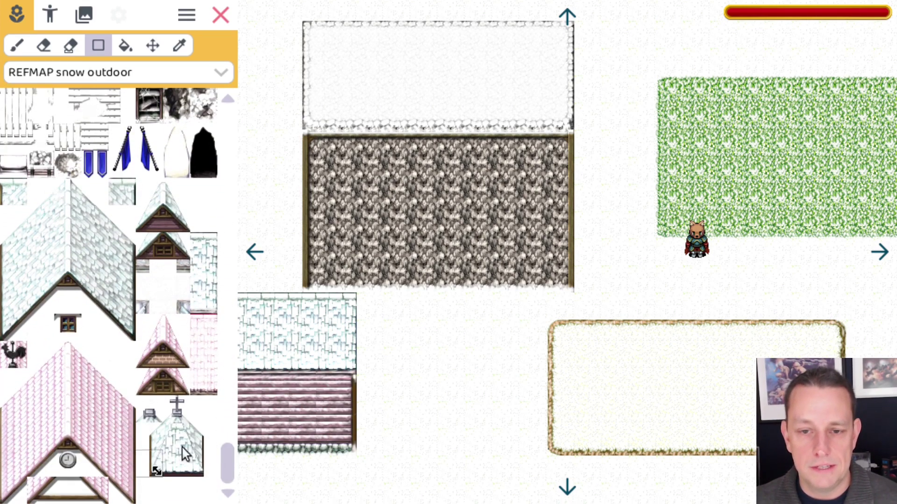
pyautogui.click(258, 253)
pyautogui.moveTo(141, 180); pyautogui.dragTo(178, 227)
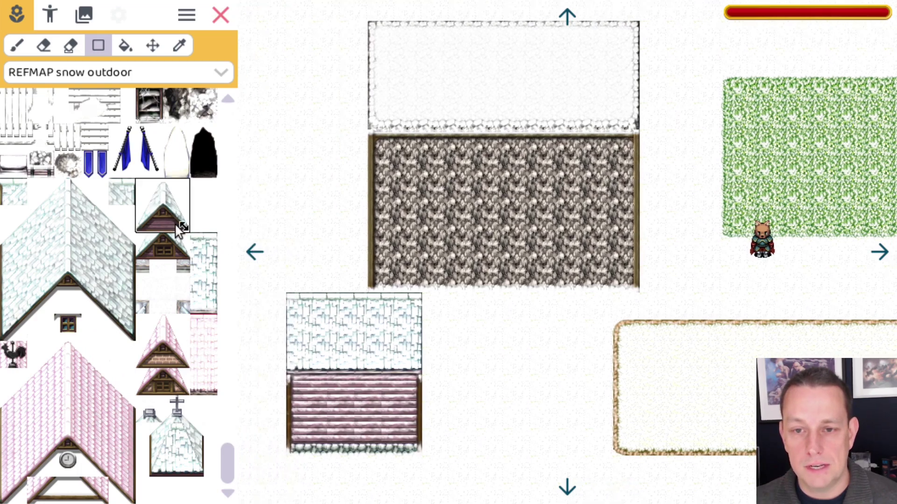
pyautogui.click(22, 49)
pyautogui.click(344, 357)
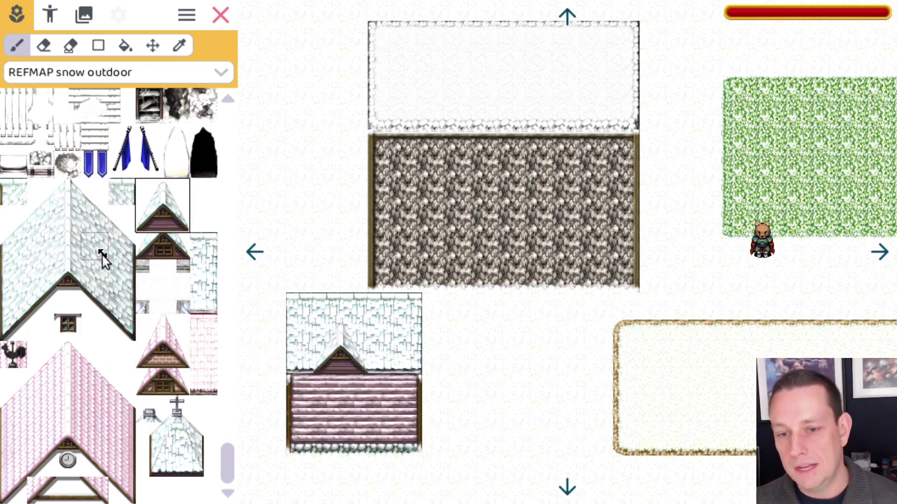
# Place four round snowy trees between the house and the brown-edged patch, and a fifth inside the patch.
pyautogui.moveTo(229, 467); pyautogui.dragTo(212, 148)
pyautogui.click(184, 173)
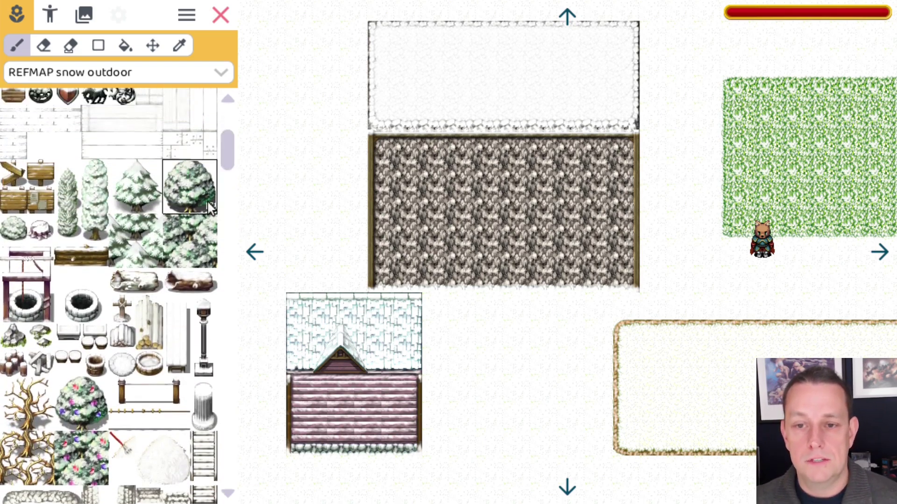
pyautogui.click(545, 456)
pyautogui.click(544, 375)
pyautogui.click(565, 405)
pyautogui.click(484, 360)
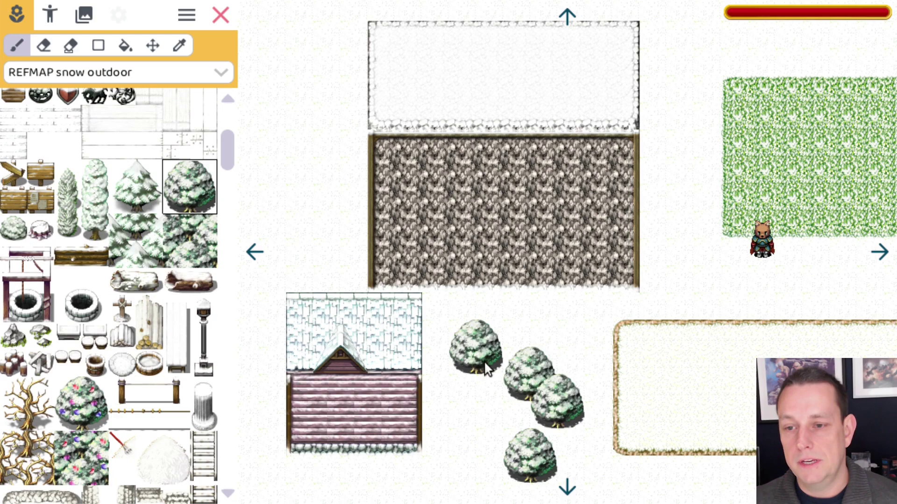
pyautogui.click(707, 406)
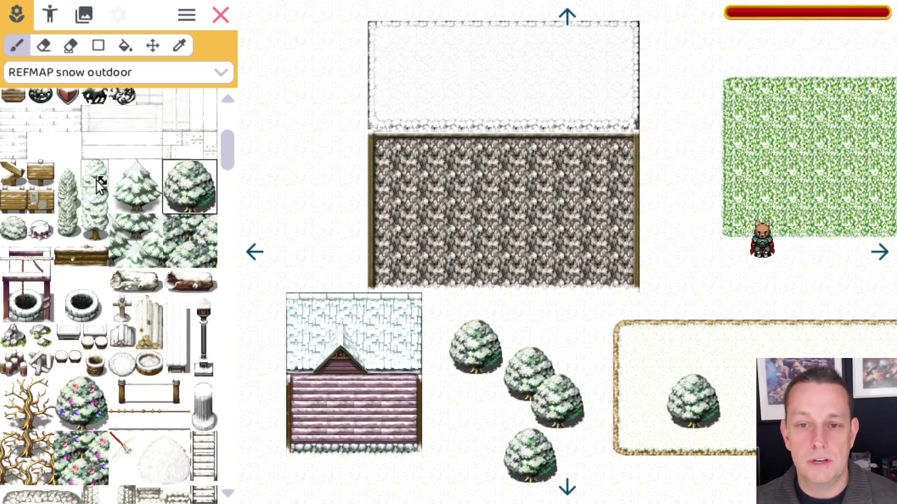
# Draw a single narrow snowy tree stretched to about four tiles high, left of the stone-rimmed wall top.
pyautogui.moveTo(101, 185); pyautogui.dragTo(96, 239)
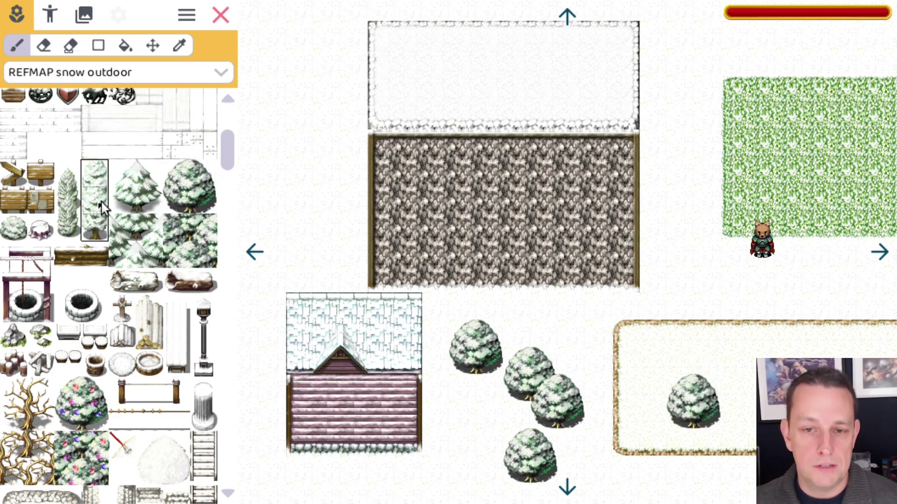
pyautogui.click(333, 74)
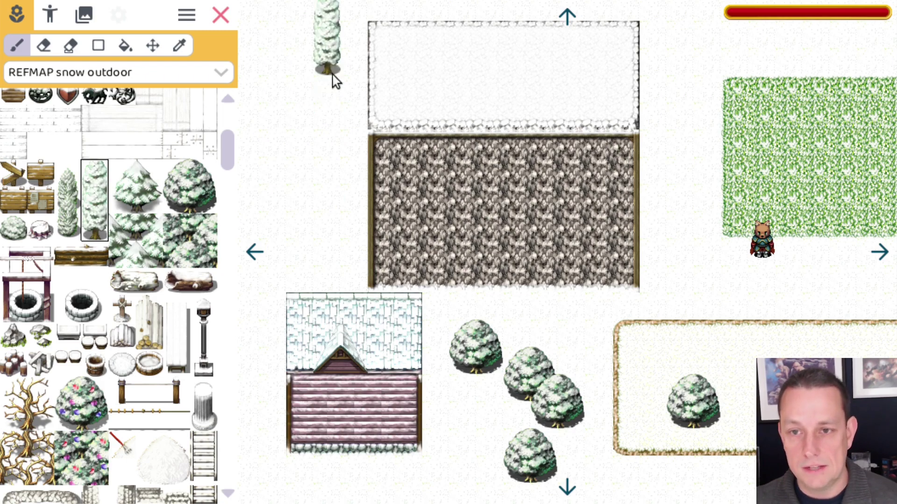
pyautogui.hotkey('ctrl', 'z')
pyautogui.click(98, 45)
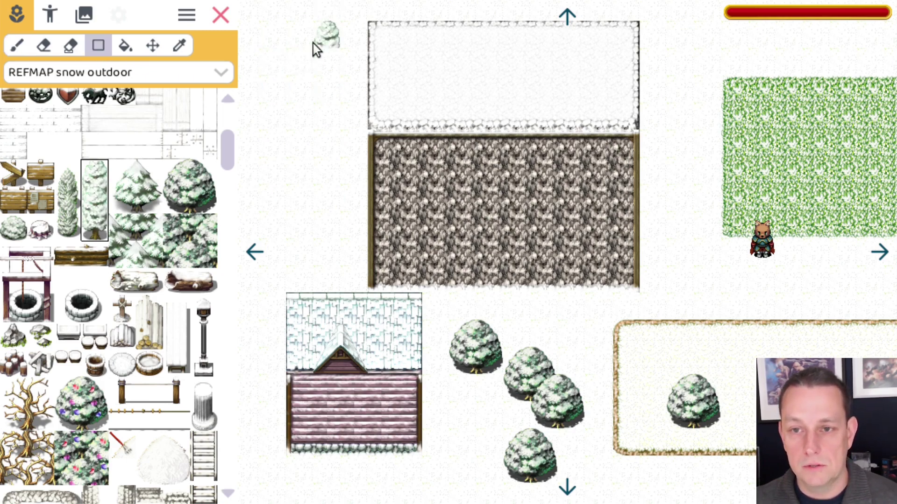
pyautogui.moveTo(312, 43)
pyautogui.mouseDown()
pyautogui.moveTo(318, 177)
pyautogui.moveTo(305, 169)
pyautogui.moveTo(307, 49)
pyautogui.mouseUp()
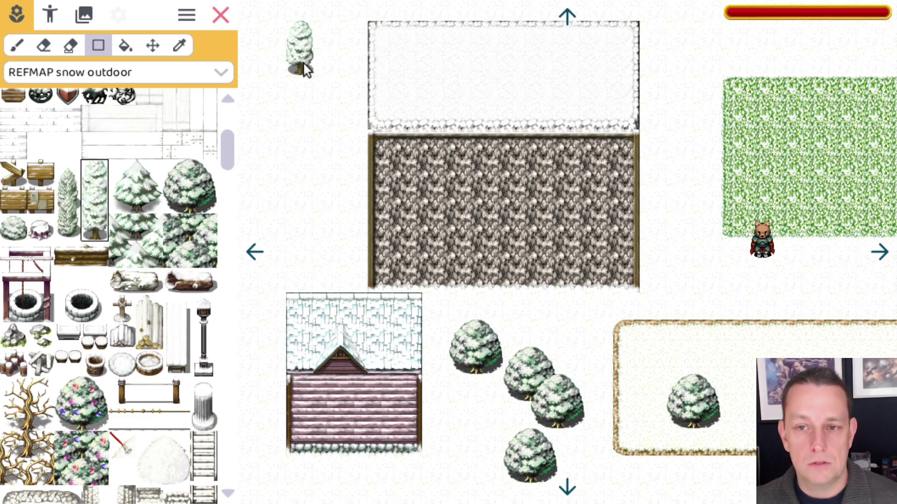
# Draw a row of five tall, narrow snowy conifers, using the slimmest tree, across the grass patch's left part.
pyautogui.moveTo(70, 173); pyautogui.dragTo(66, 215)
pyautogui.click(879, 252)
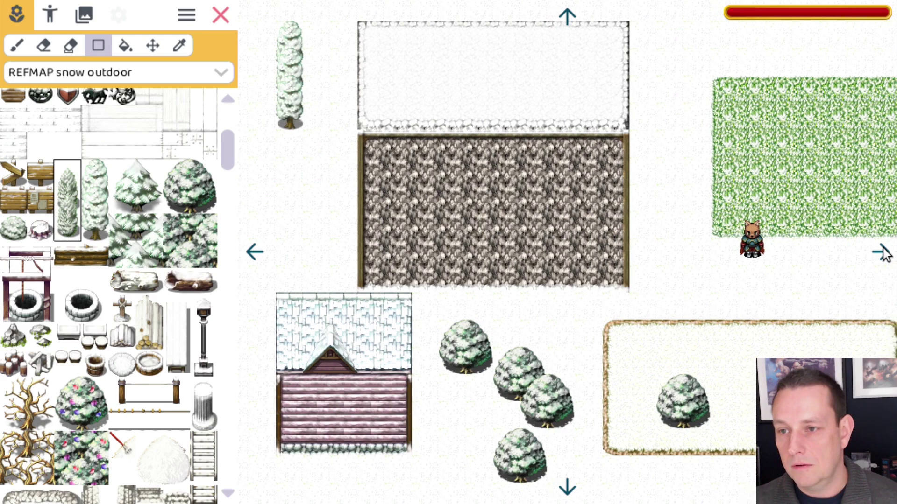
pyautogui.moveTo(614, 59)
pyautogui.mouseDown()
pyautogui.moveTo(631, 173)
pyautogui.moveTo(709, 181)
pyautogui.moveTo(736, 161)
pyautogui.mouseUp()
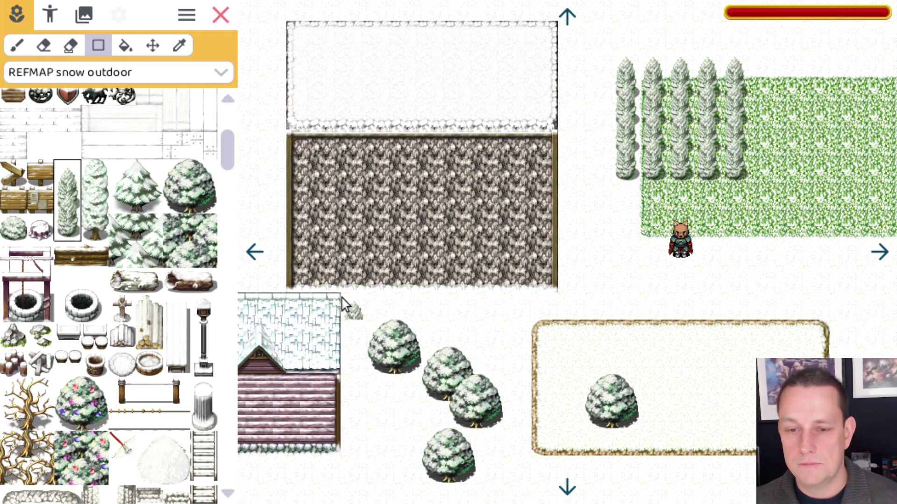
# Place the roofed snowy well on the ground just left of the character.
pyautogui.click(18, 259)
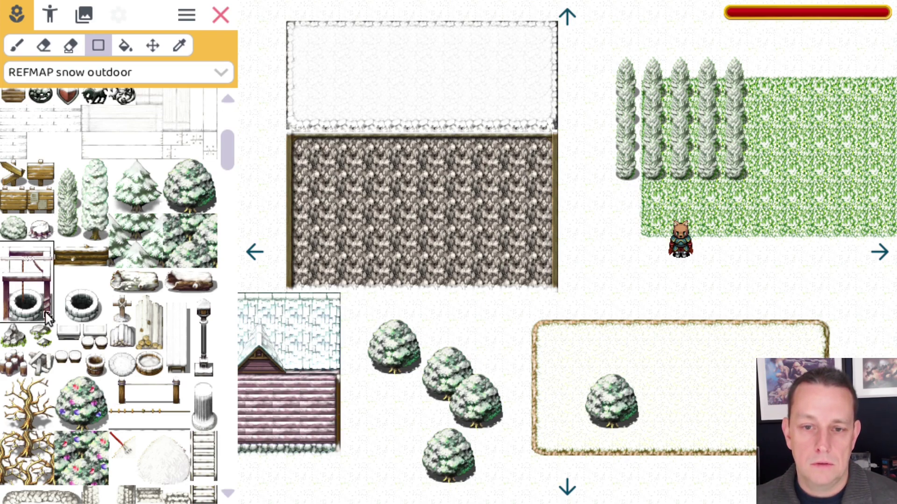
pyautogui.click(14, 46)
pyautogui.click(607, 314)
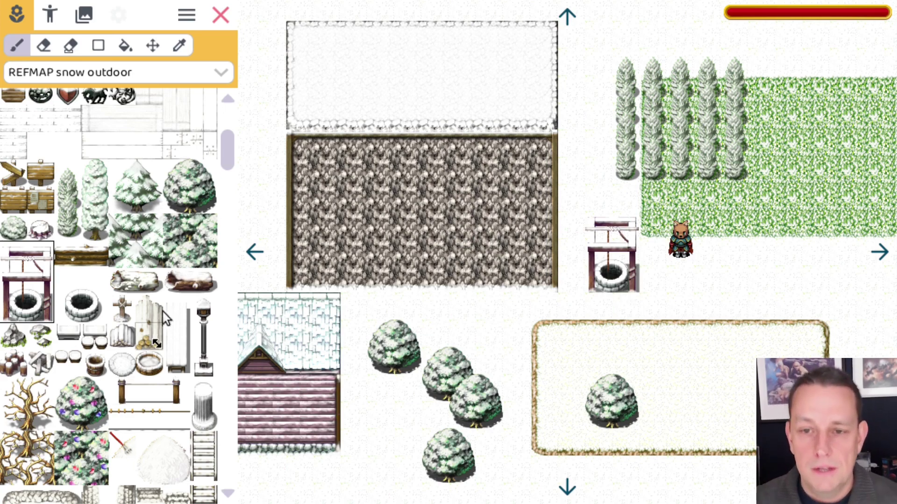
# Cover the area from the lone narrow tree to the grass patch with a rectangle of REFMAP snow buildings' dark square shadow.
pyautogui.click(220, 73)
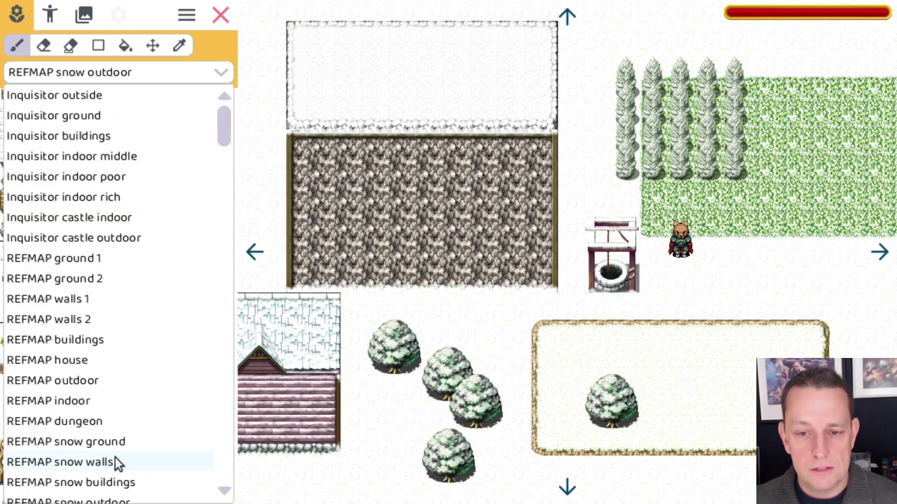
pyautogui.click(85, 485)
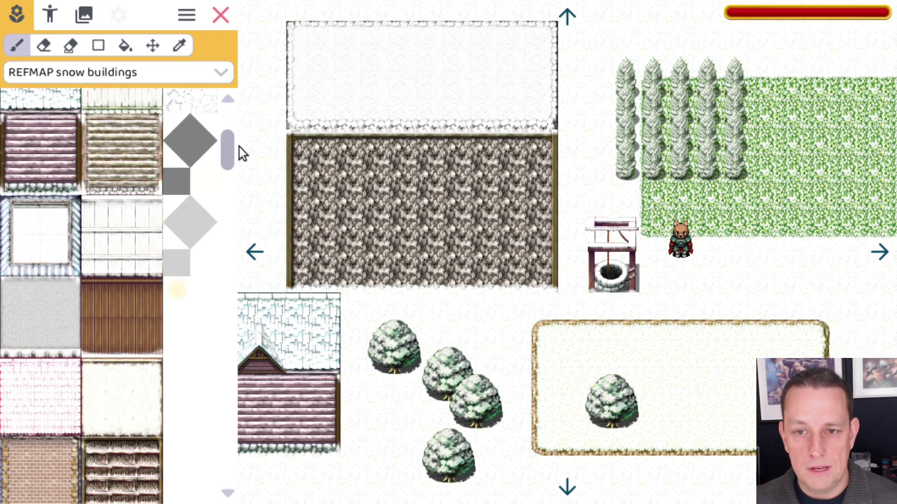
pyautogui.moveTo(223, 141); pyautogui.dragTo(222, 112)
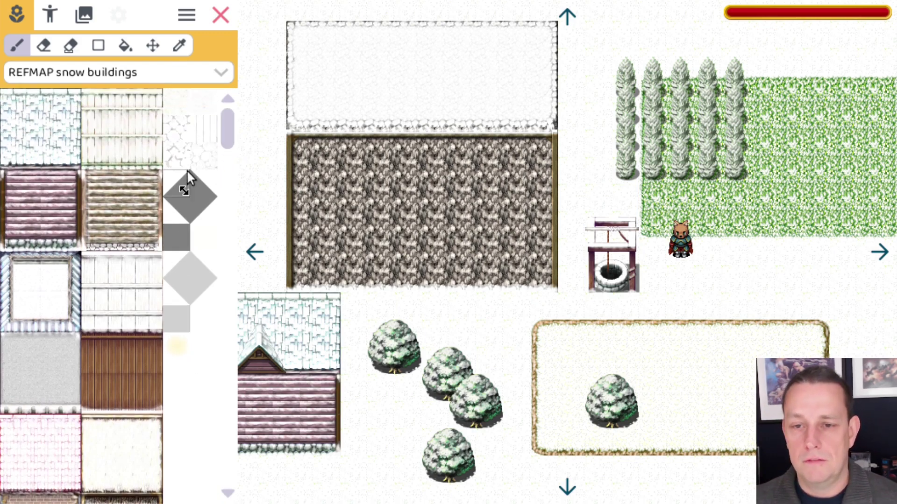
pyautogui.click(176, 238)
pyautogui.click(98, 46)
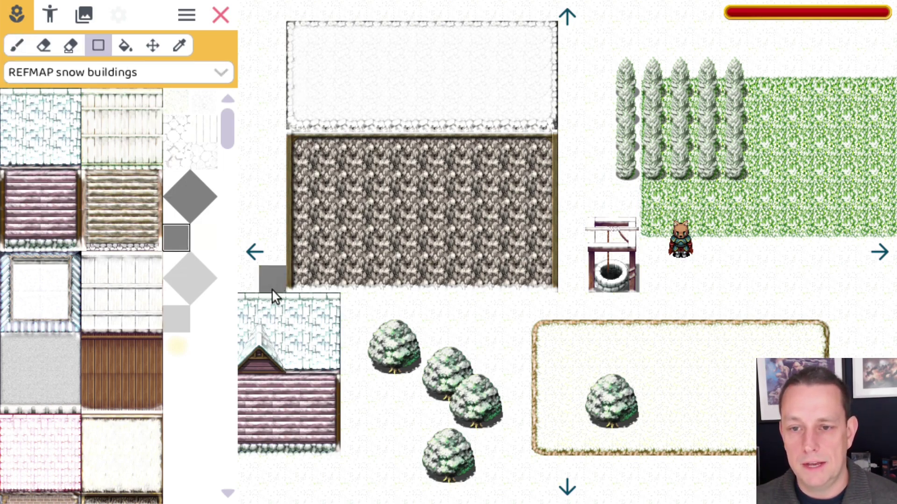
pyautogui.click(254, 254)
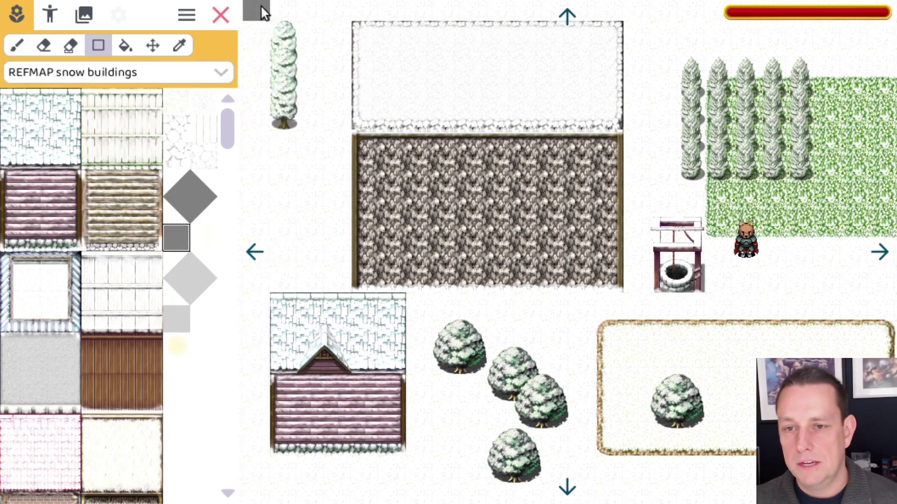
pyautogui.moveTo(261, 4); pyautogui.dragTo(372, 167)
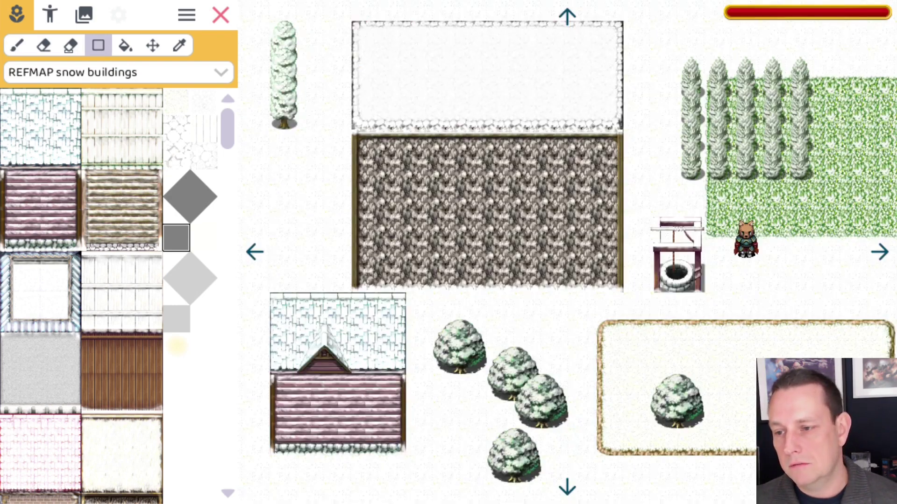
pyautogui.moveTo(247, 5); pyautogui.dragTo(892, 426)
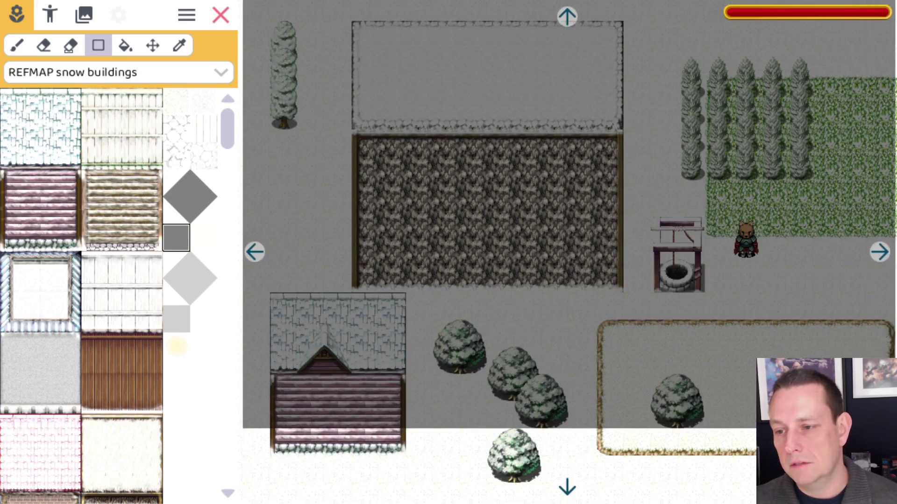
# Extend the dark shadow rectangle over the ground below the house and trees, including the unshaded strip beside the brown-edged patch.
pyautogui.click(567, 487)
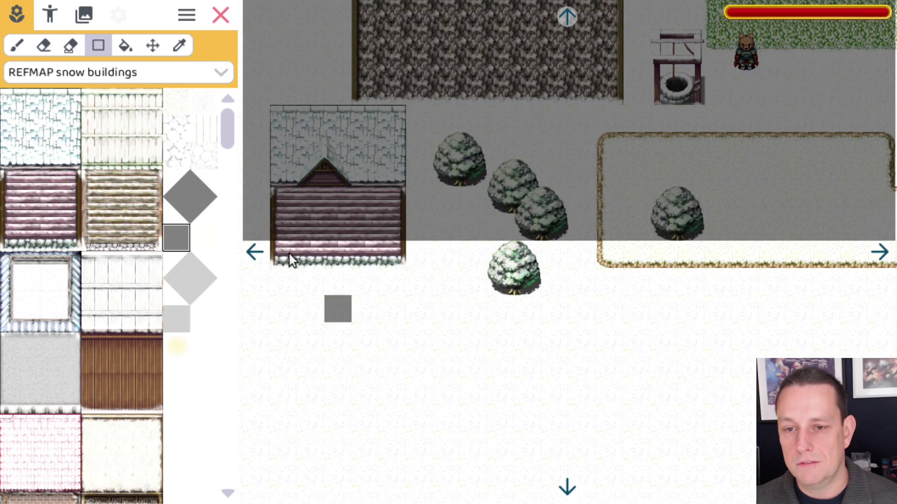
pyautogui.click(254, 253)
pyautogui.moveTo(319, 243); pyautogui.dragTo(878, 485)
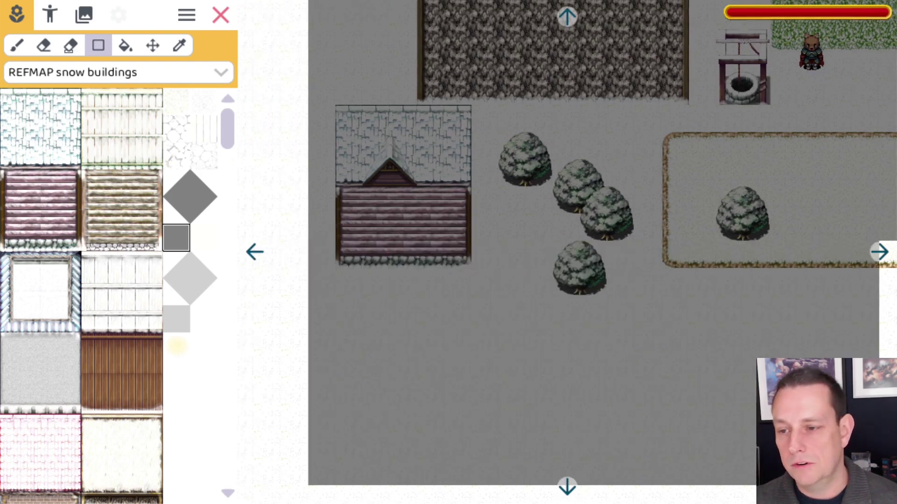
pyautogui.click(879, 252)
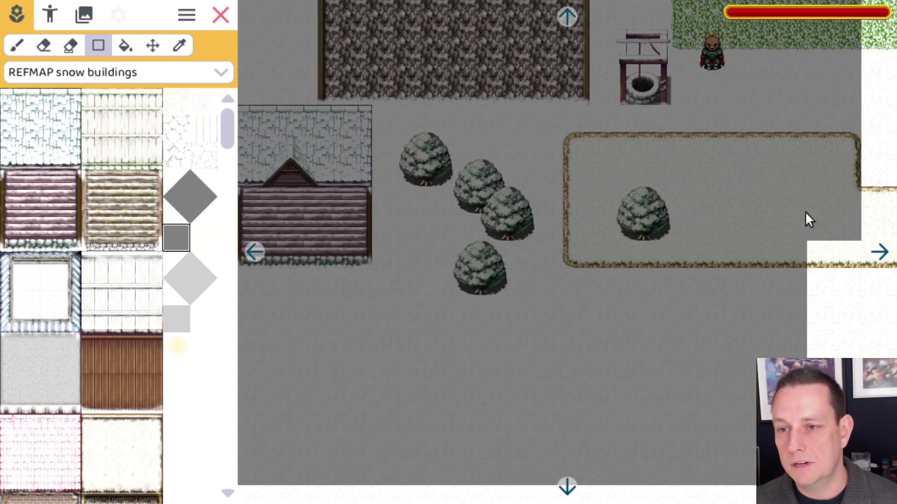
pyautogui.click(565, 17)
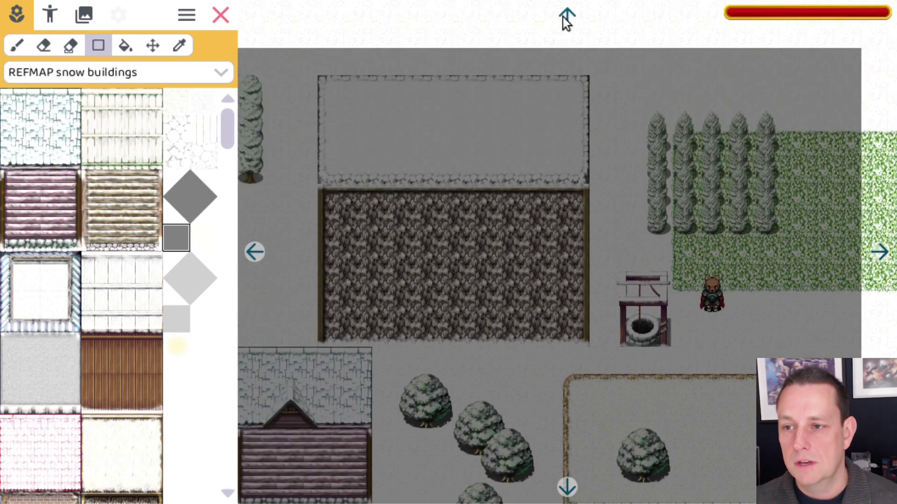
pyautogui.click(567, 487)
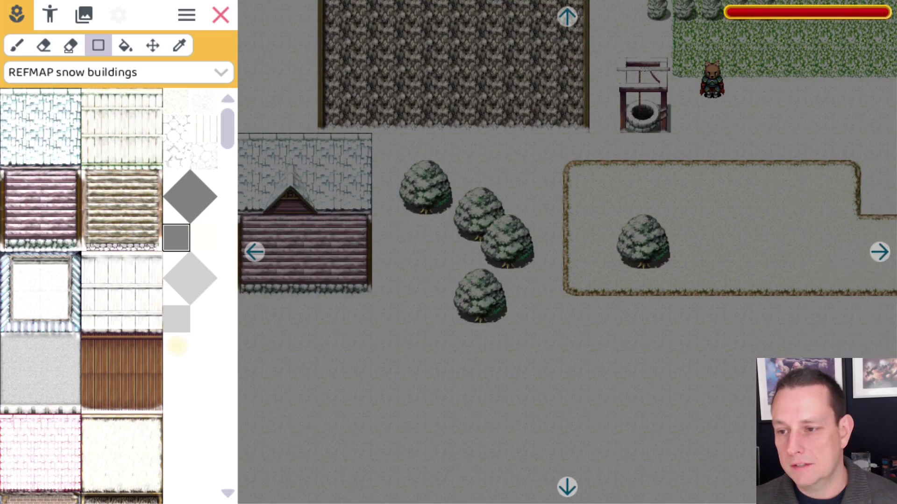
pyautogui.click(567, 17)
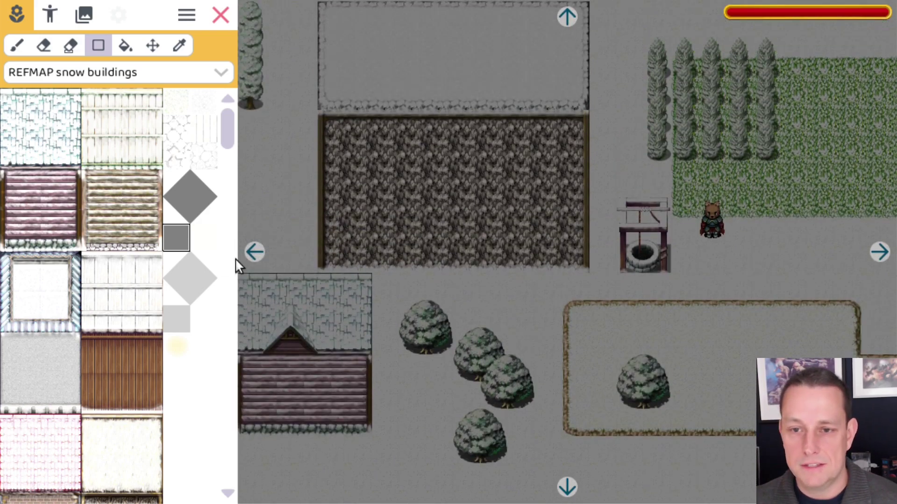
pyautogui.click(254, 253)
pyautogui.click(879, 255)
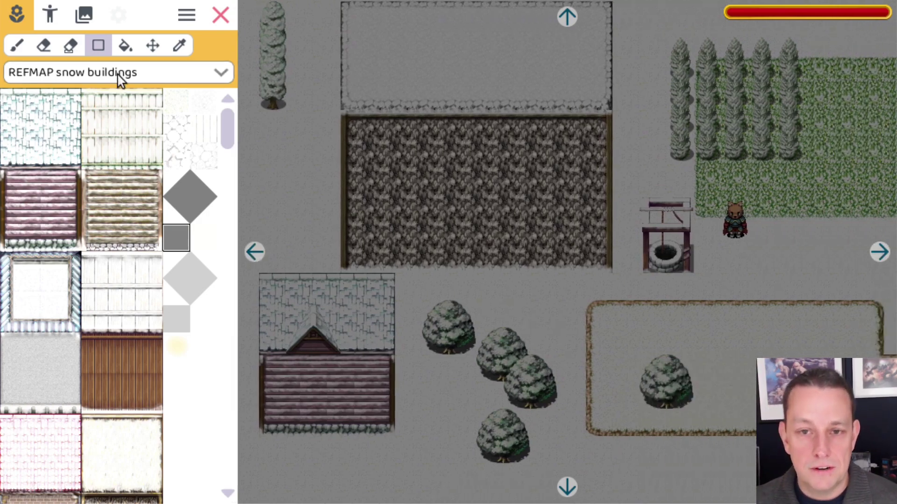
# Add four front-facing Inquisitor buildings lanterns to the stone wall, one near its left end and three at its right, plus a side-mounted one on the house's right wall.
pyautogui.click(120, 75)
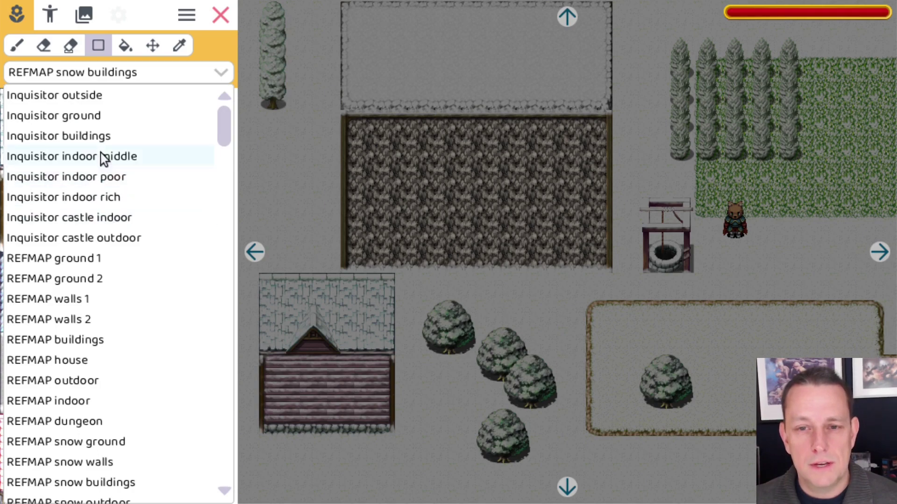
pyautogui.click(72, 136)
pyautogui.moveTo(223, 136); pyautogui.dragTo(224, 244)
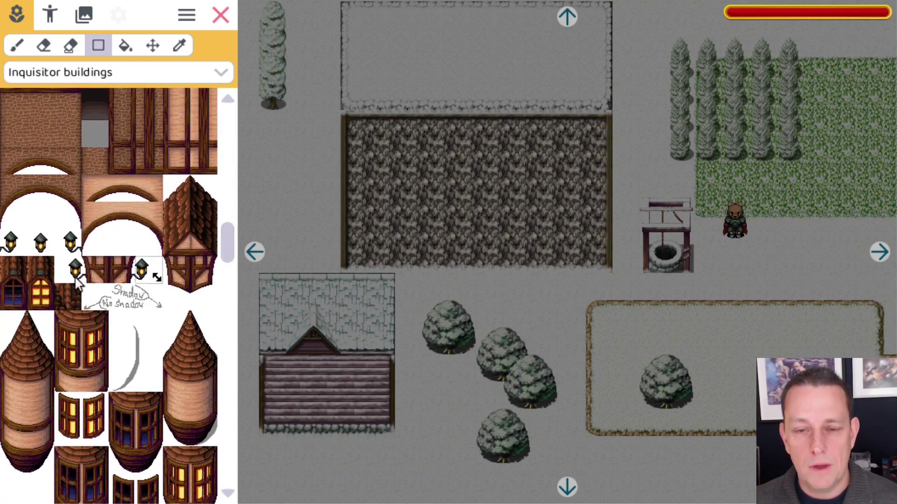
pyautogui.click(36, 241)
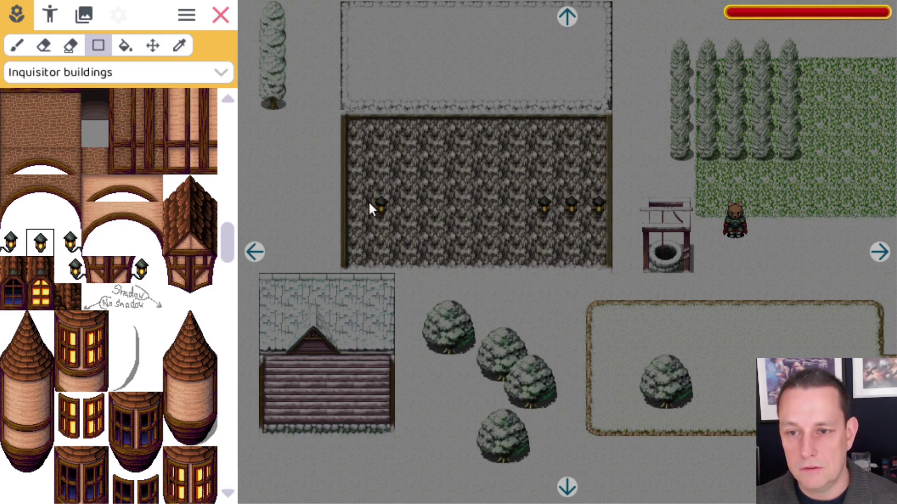
pyautogui.click(13, 242)
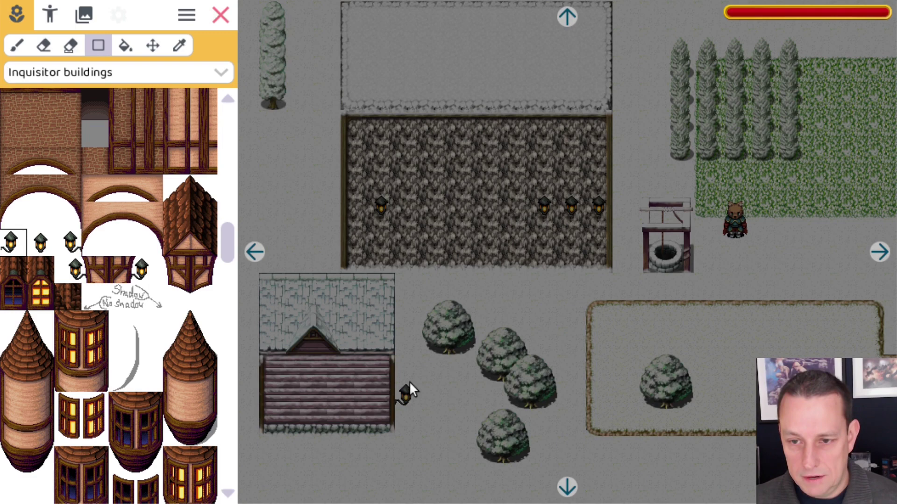
# Overlay the yellow glow tile from REFMAP snow buildings on the house lantern and the three lanterns at the stone wall's right end.
pyautogui.click(114, 73)
pyautogui.moveTo(223, 137); pyautogui.dragTo(237, 478)
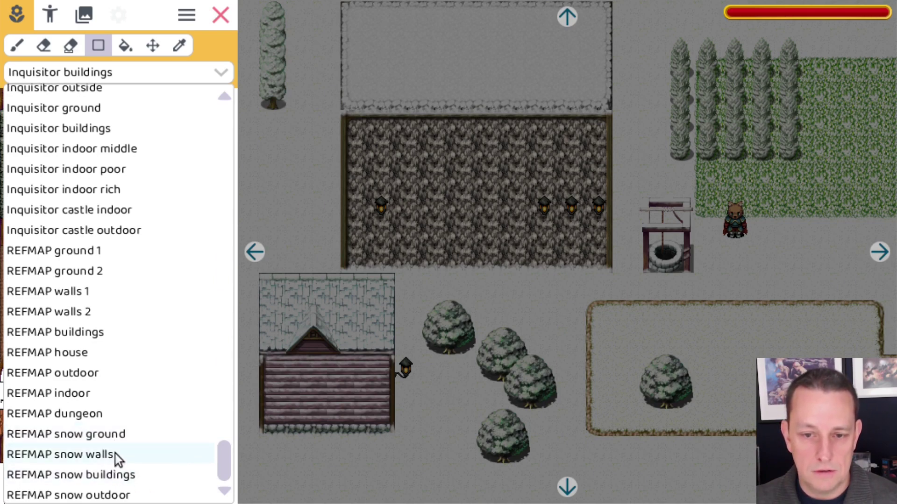
pyautogui.click(125, 475)
pyautogui.moveTo(229, 217); pyautogui.dragTo(234, 129)
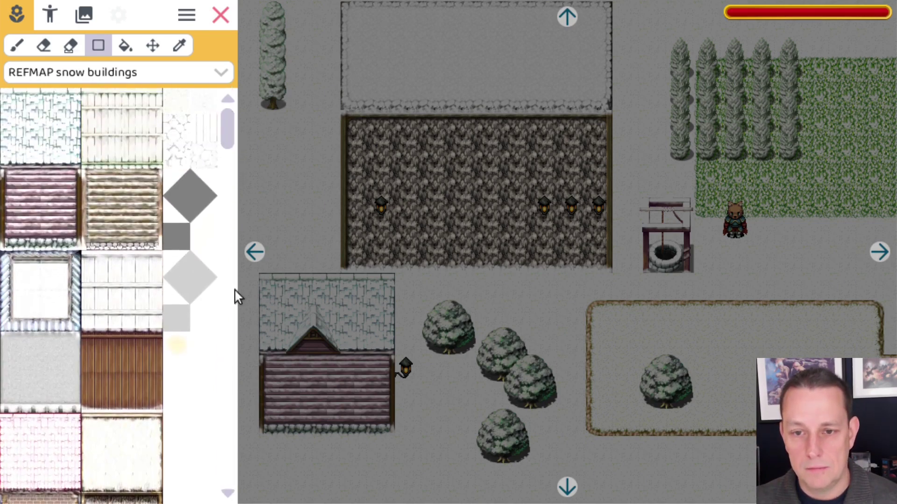
pyautogui.click(177, 349)
pyautogui.click(407, 368)
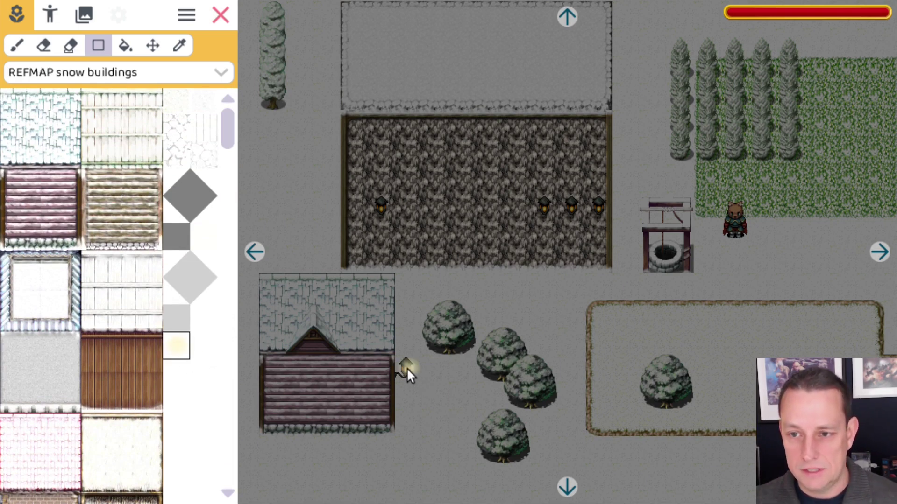
pyautogui.click(543, 212)
# Place two snowy trees with coloured decorations from REFMAP snow outdoor at the upper part of the brown-edged patch.
pyautogui.click(140, 72)
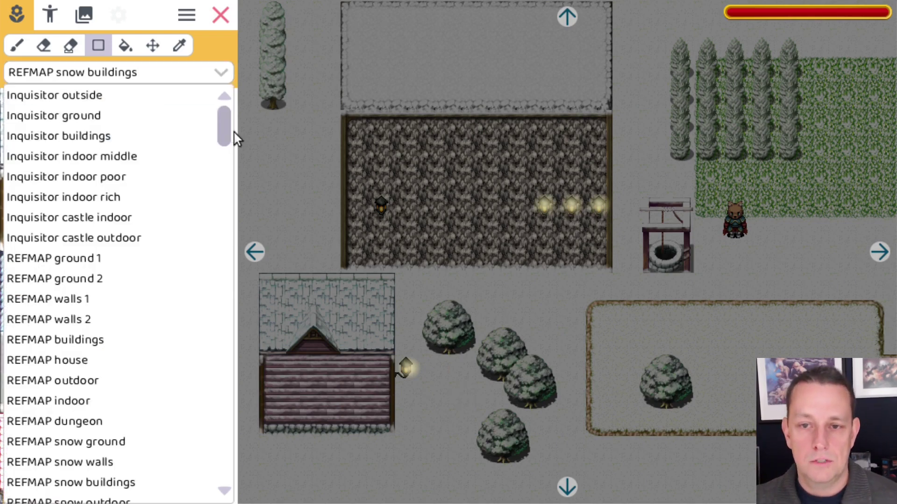
pyautogui.moveTo(224, 125); pyautogui.dragTo(220, 486)
pyautogui.click(120, 492)
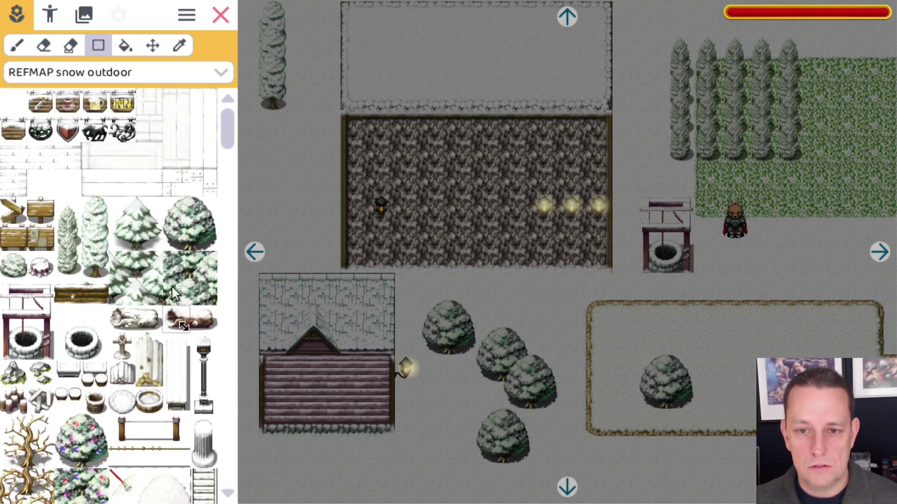
pyautogui.moveTo(229, 121); pyautogui.dragTo(235, 208)
pyautogui.moveTo(70, 276); pyautogui.dragTo(97, 313)
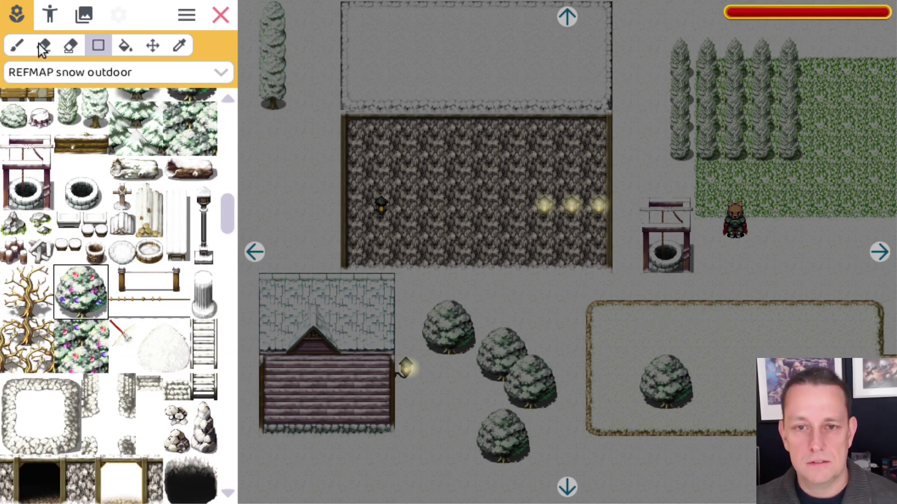
pyautogui.click(16, 46)
pyautogui.click(800, 311)
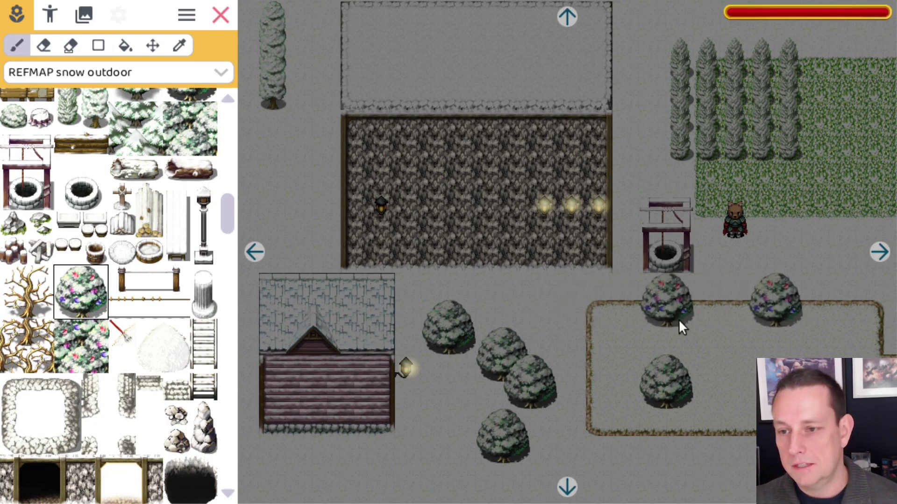
pyautogui.click(640, 337)
# Add two yellow glow tiles from REFMAP snow buildings to each of the two decorated trees.
pyautogui.click(130, 75)
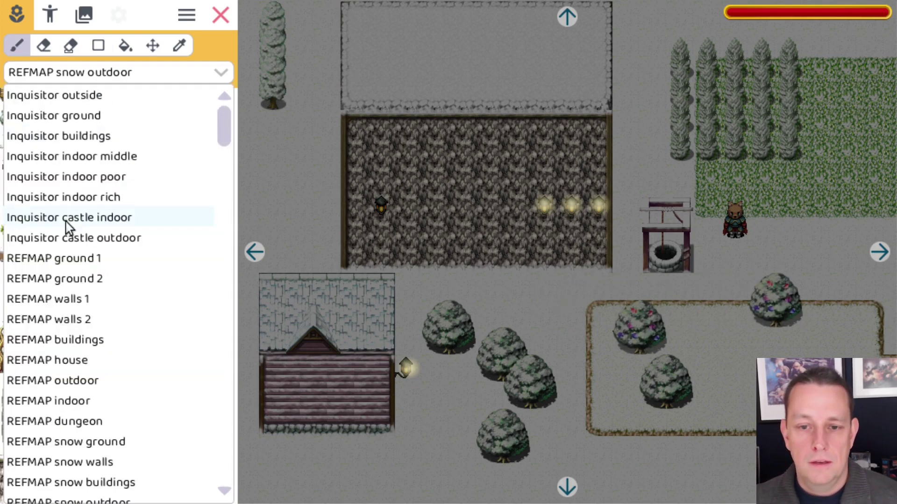
pyautogui.moveTo(226, 114); pyautogui.dragTo(214, 464)
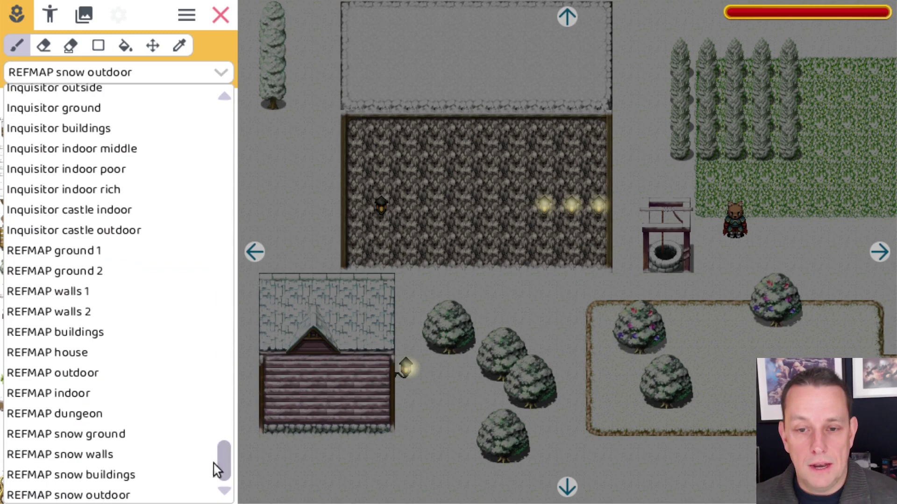
pyautogui.click(104, 474)
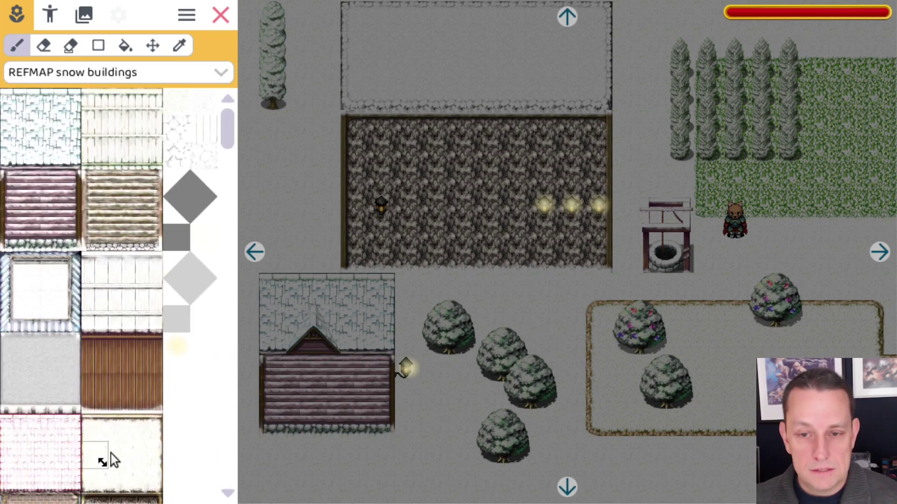
pyautogui.click(184, 350)
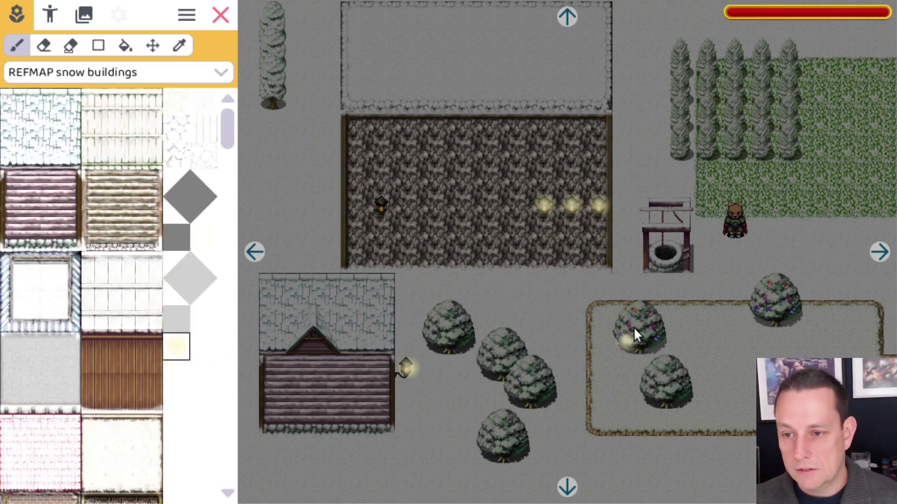
pyautogui.click(642, 318)
pyautogui.click(772, 314)
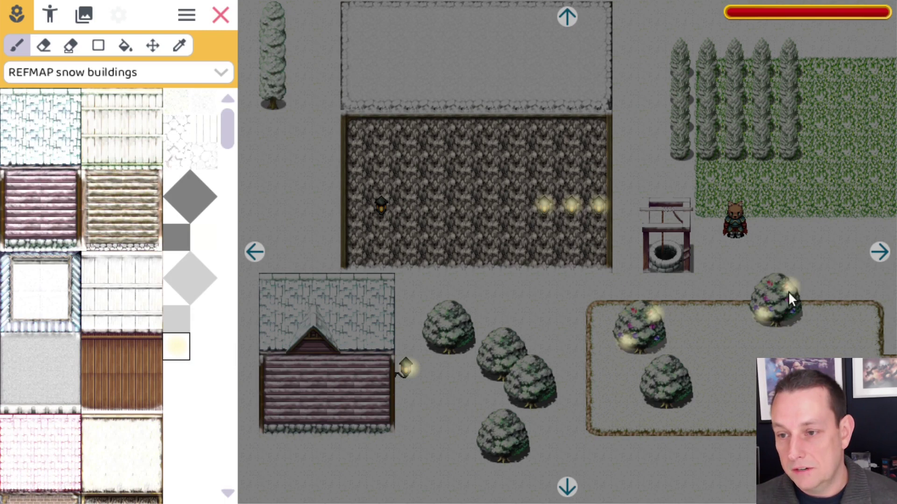
pyautogui.click(787, 312)
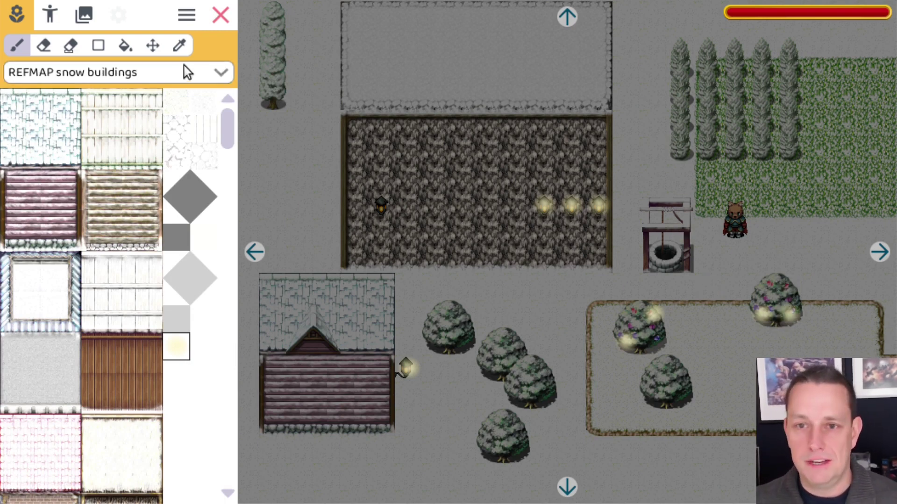
# Leave the map editor and walk the character between the well, the stone wall and the brown-edged patch to view the night scene.
pyautogui.click(226, 12)
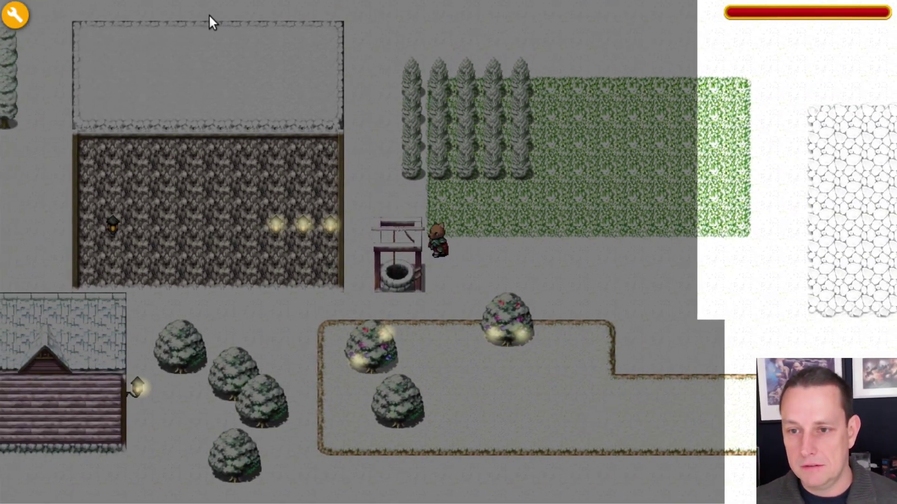
pyautogui.press('Down')
pyautogui.press('Left')
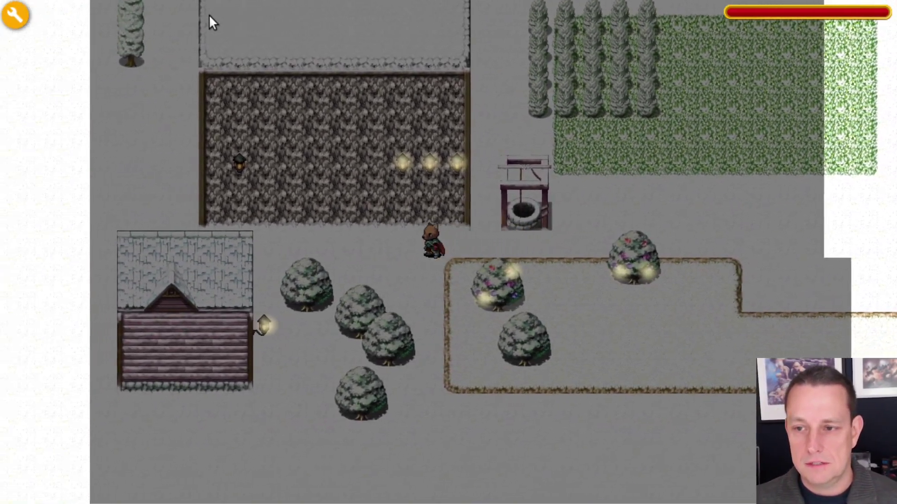
pyautogui.press('Down')
pyautogui.press('Right')
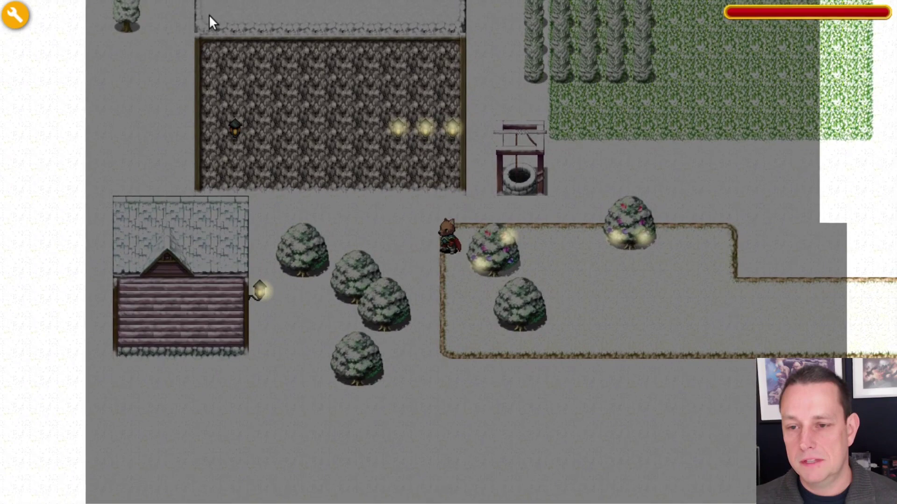
pyautogui.press('Up')
pyautogui.press('Left')
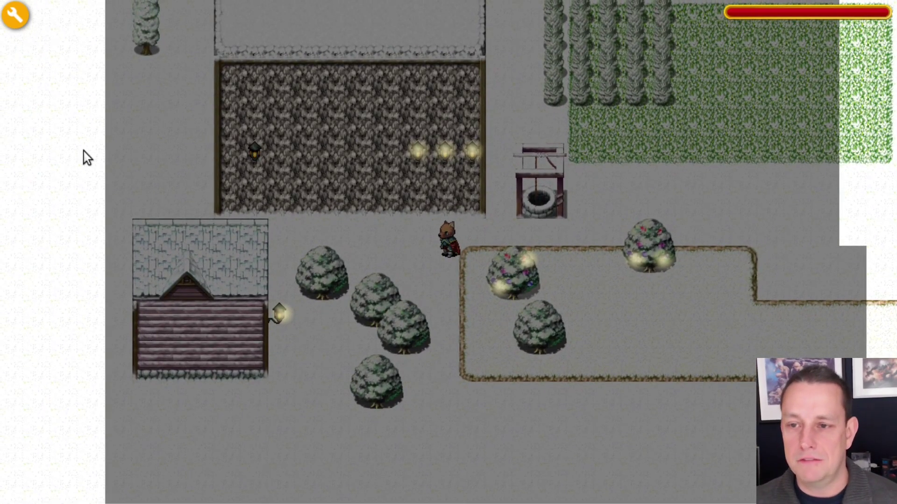
# Reopen the map editor and layer rectangles of the light grey square shadow over the darkened scene, from the house to the grass patch.
pyautogui.click(15, 13)
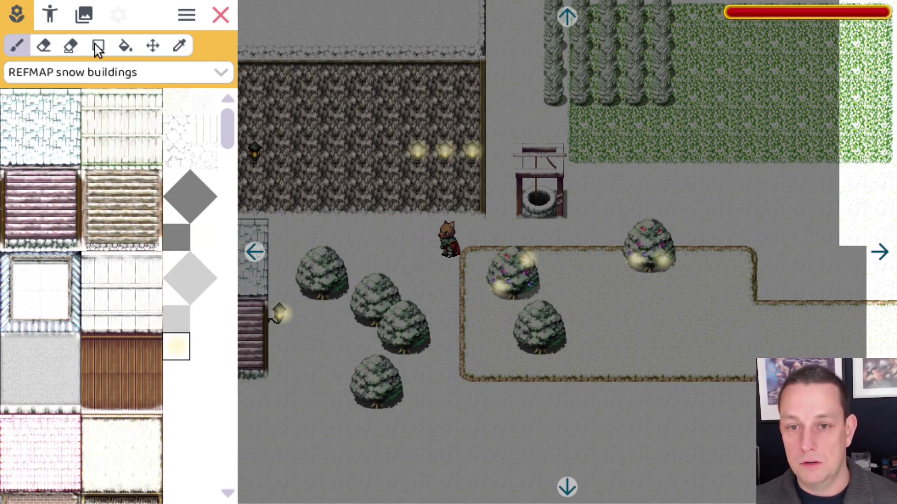
pyautogui.click(182, 317)
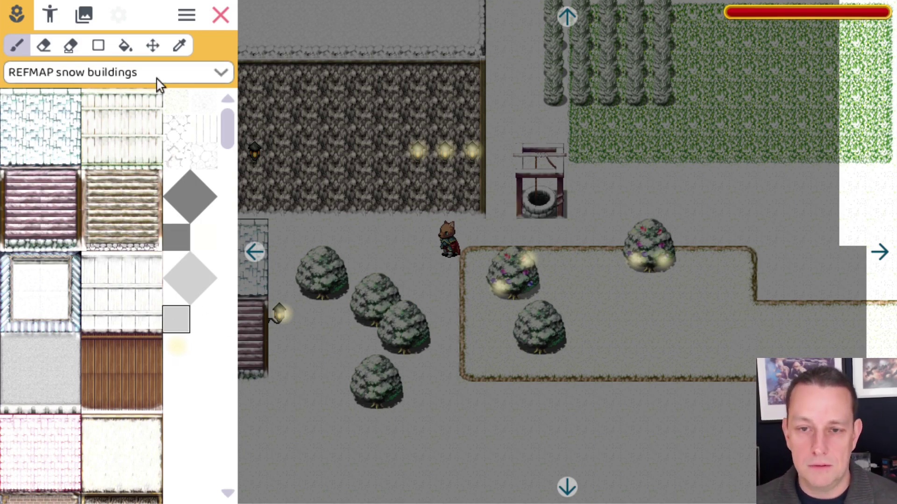
pyautogui.click(98, 45)
pyautogui.moveTo(278, 21); pyautogui.dragTo(836, 488)
pyautogui.moveTo(280, 10); pyautogui.dragTo(855, 425)
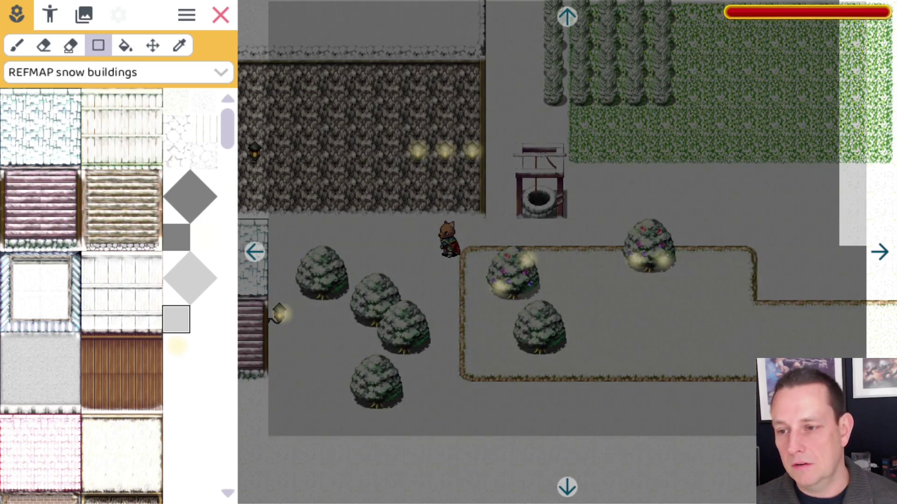
pyautogui.click(253, 250)
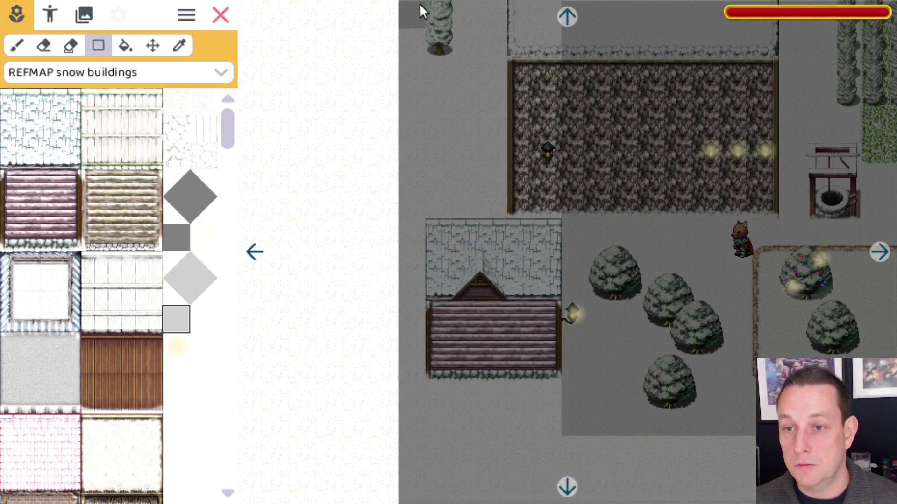
pyautogui.moveTo(419, 4); pyautogui.dragTo(652, 423)
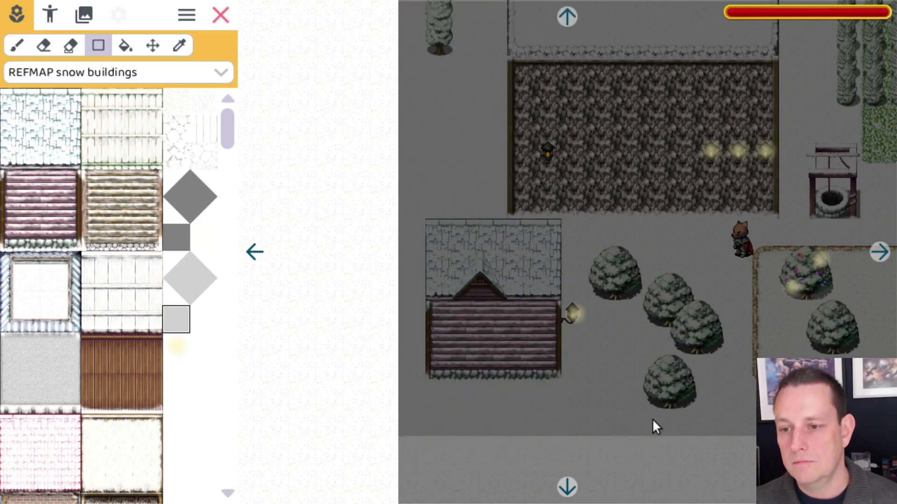